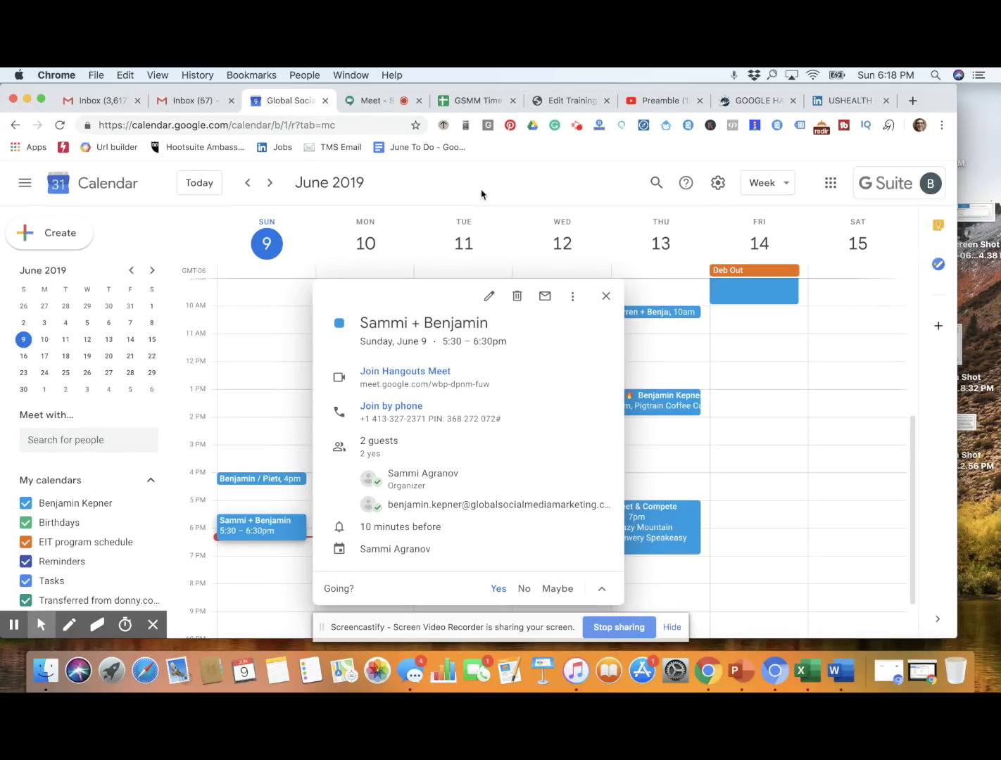
Close the open calendar event and review the Google Hangouts article's introduction and its list of supported systems.
left_click(481, 194)
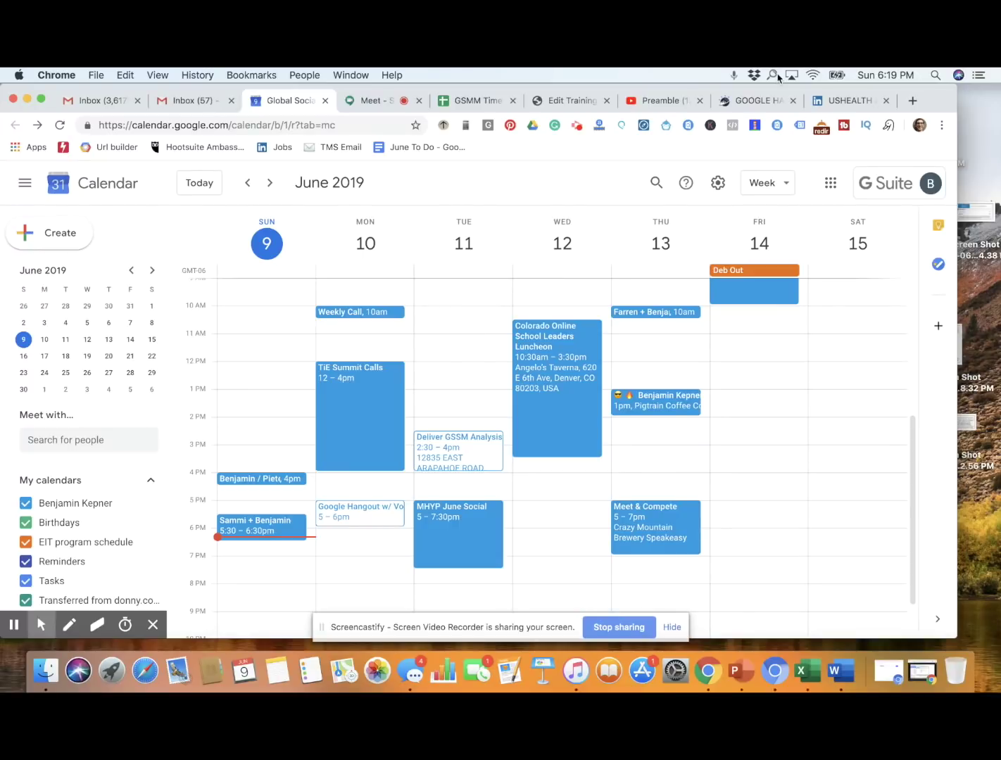
left_click(748, 105)
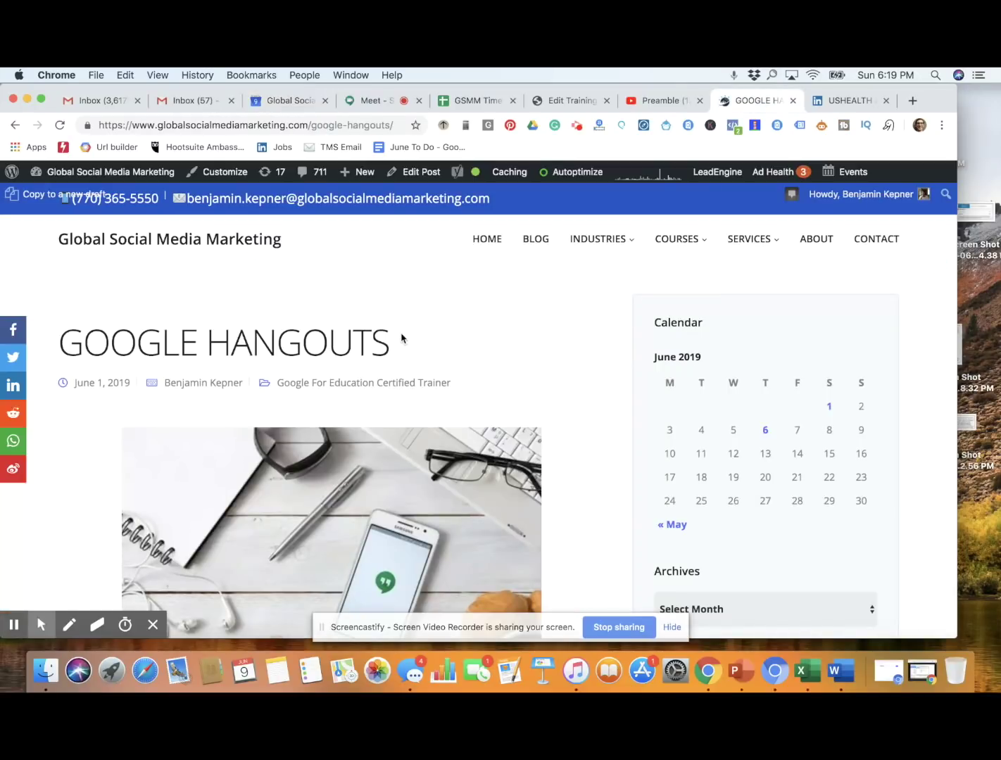
scroll(401, 338, "down", 3)
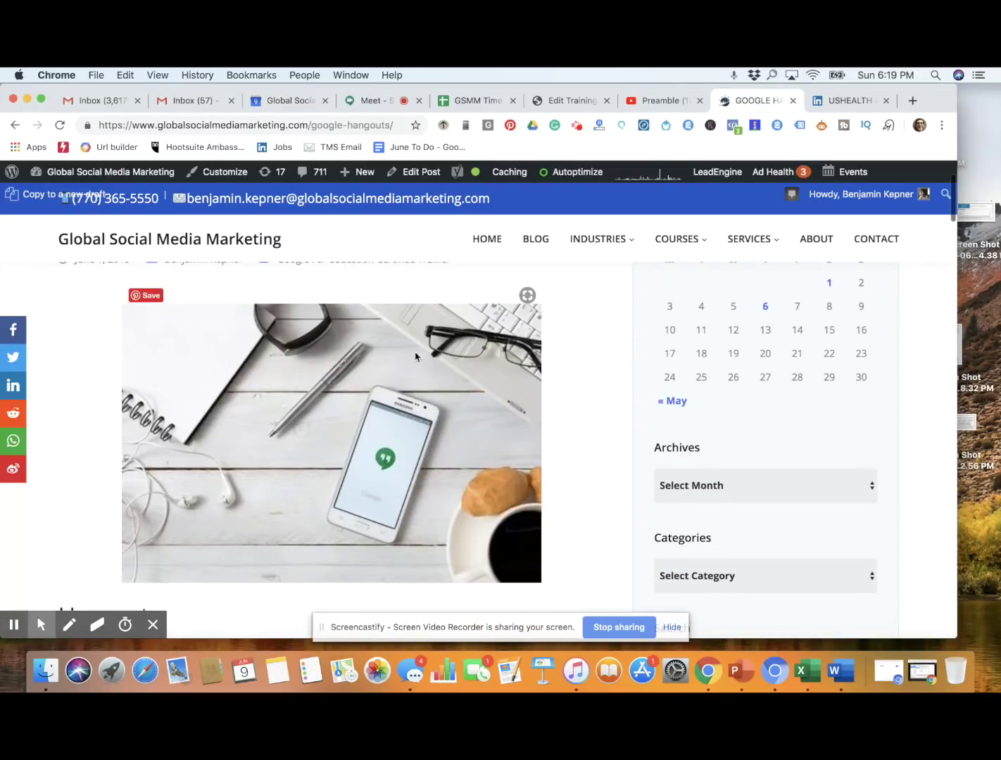
left_click(672, 627)
scroll(442, 464, "down", 8)
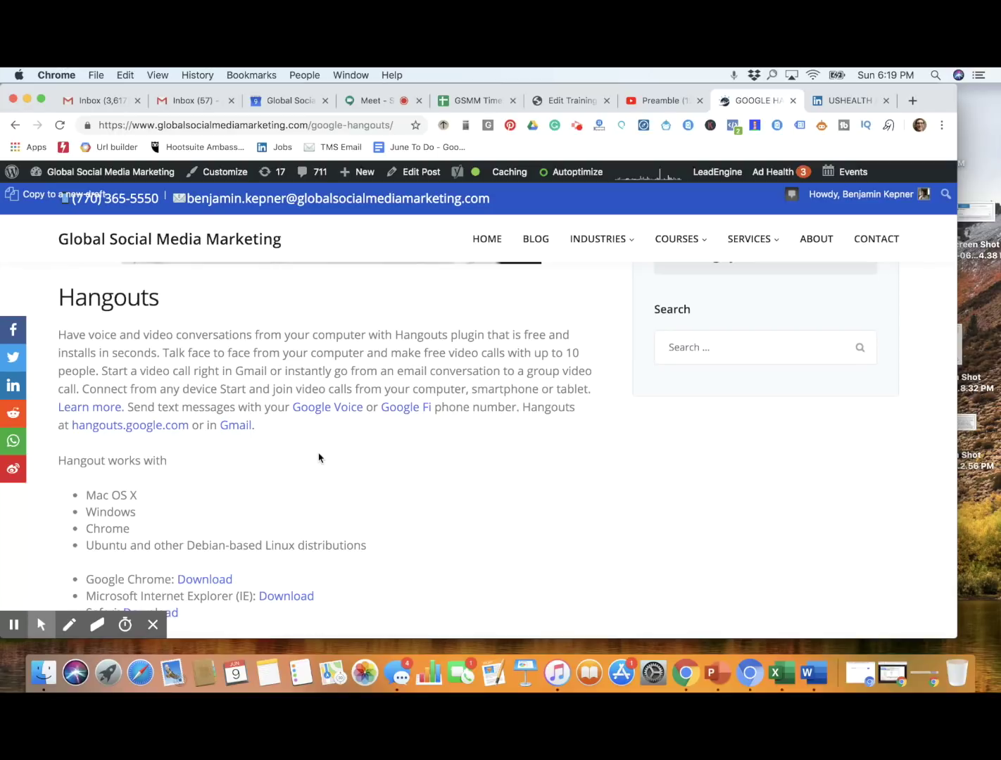
scroll(330, 472, "down", 3)
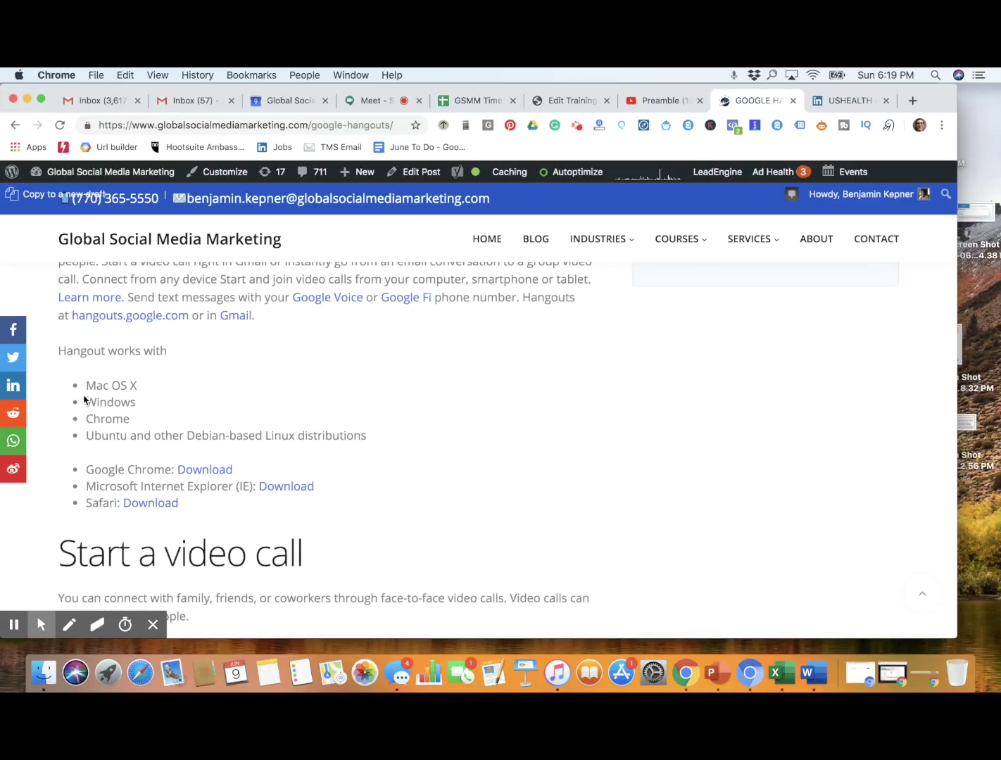
left_click_drag(88, 382, 147, 425)
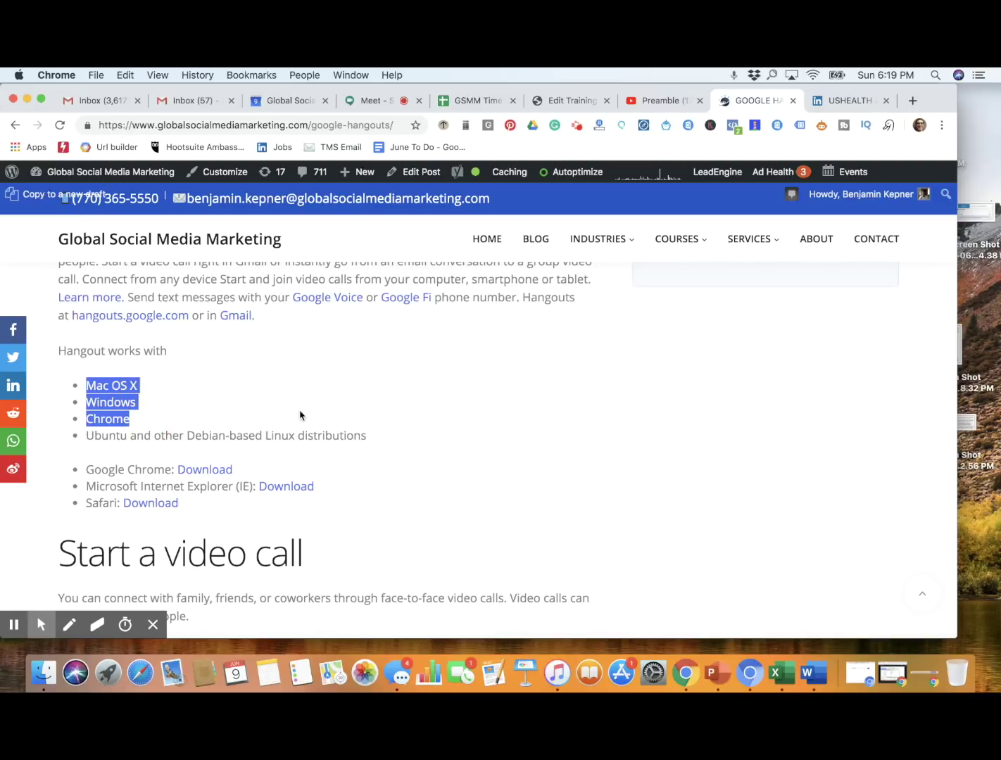
left_click(300, 415)
scroll(300, 415, "down", 5)
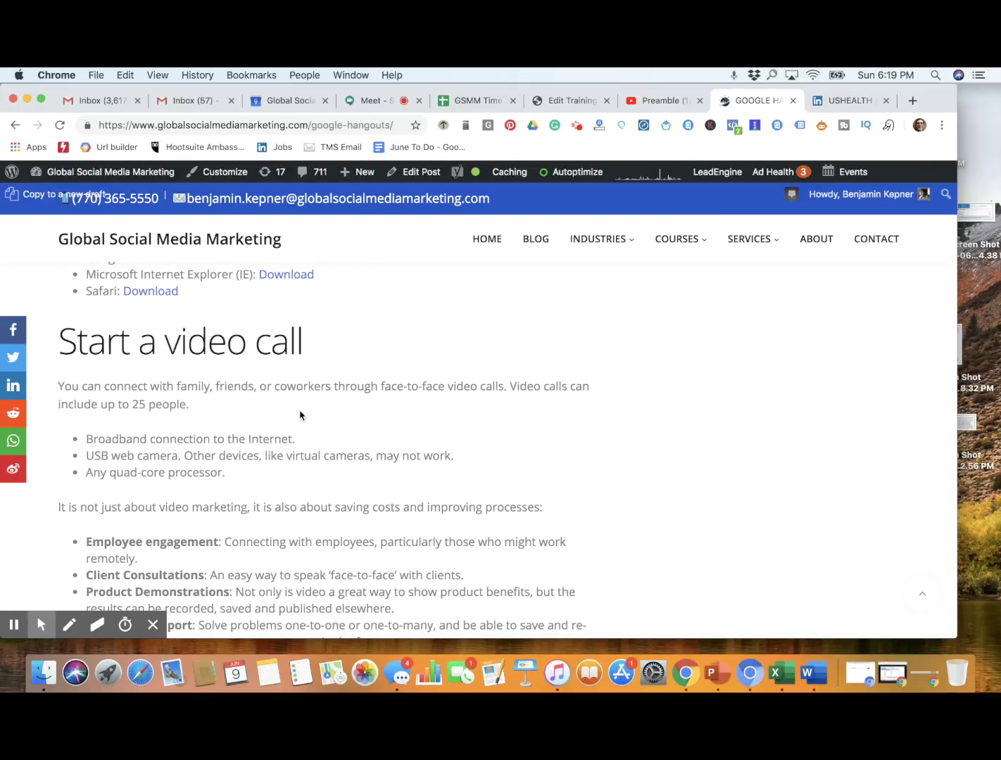
Review the article's list of Hangouts business uses, highlighting the Product Demonstrations and Employee engagement items.
scroll(300, 415, "down", 4)
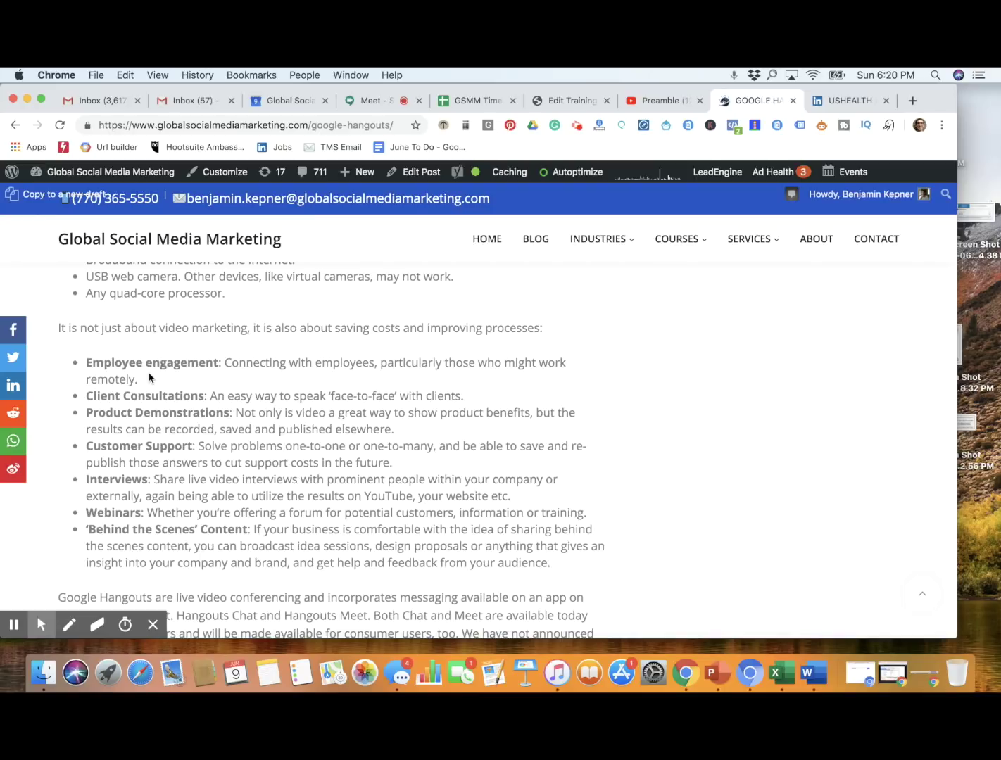
left_click(158, 395)
triple_click(163, 414)
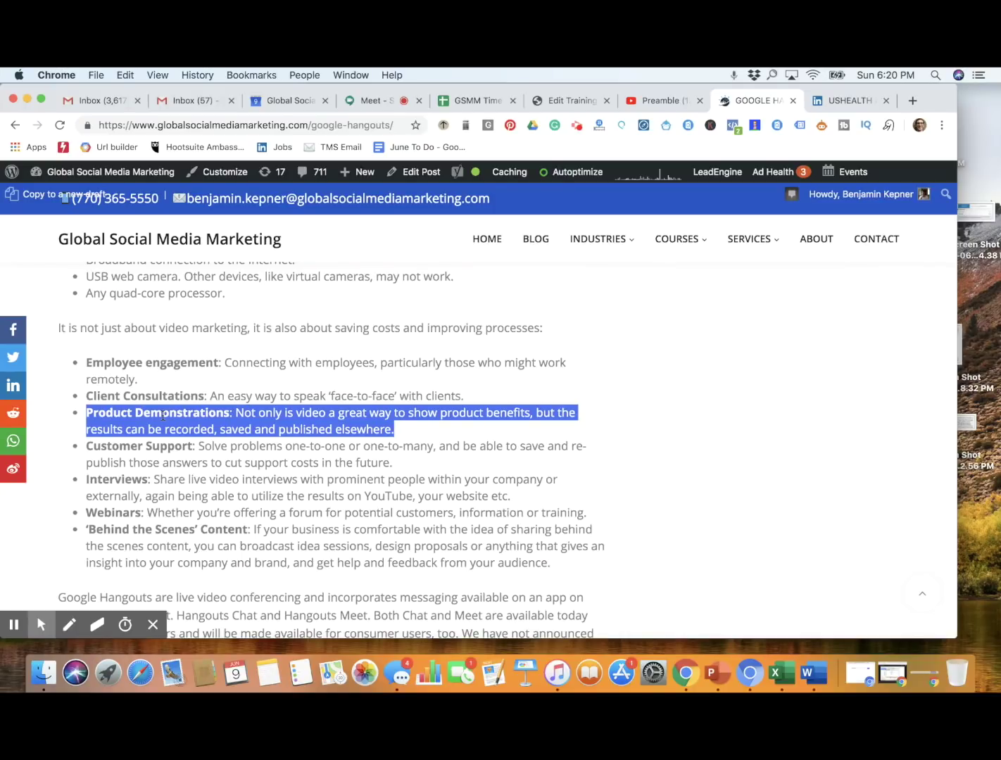
triple_click(164, 364)
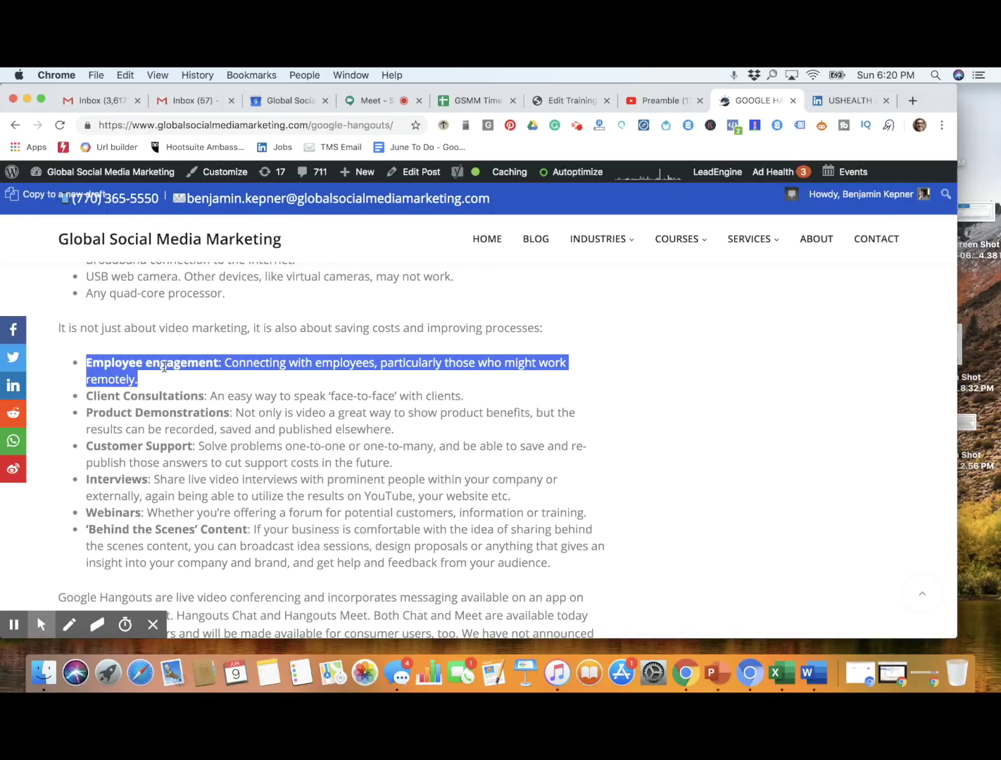
Read the rest of the article, covering Hangouts On Air, the HANGOUTS benefits list and the closing best practices, and return to its beginning.
scroll(163, 367, "down", 10)
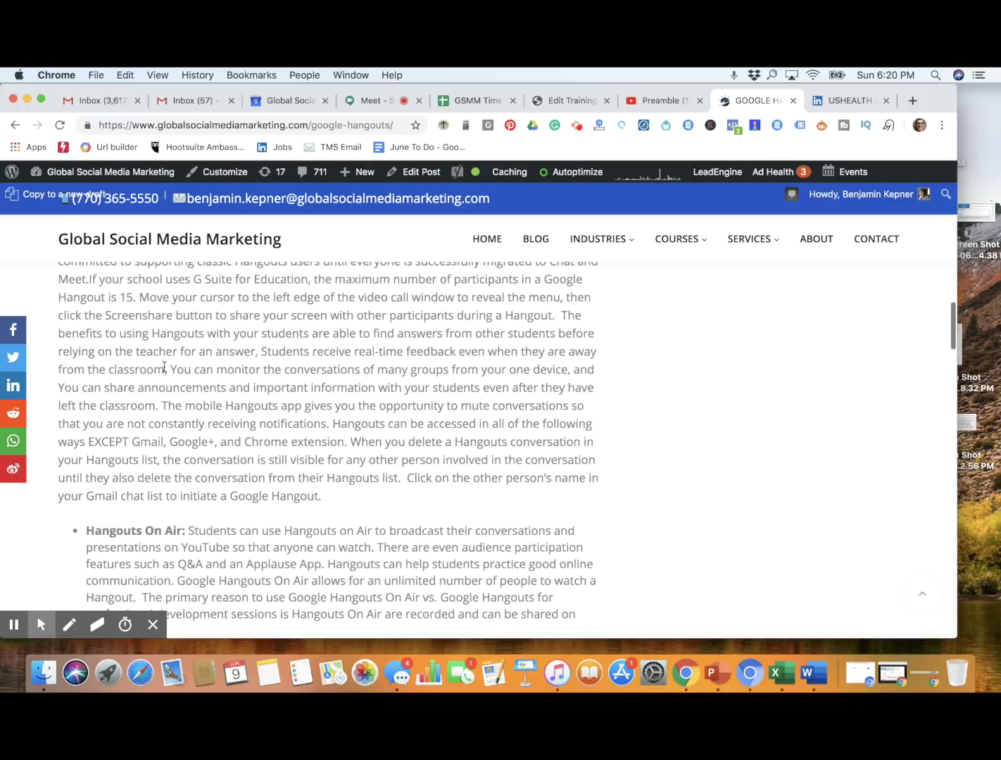
scroll(163, 367, "down", 5)
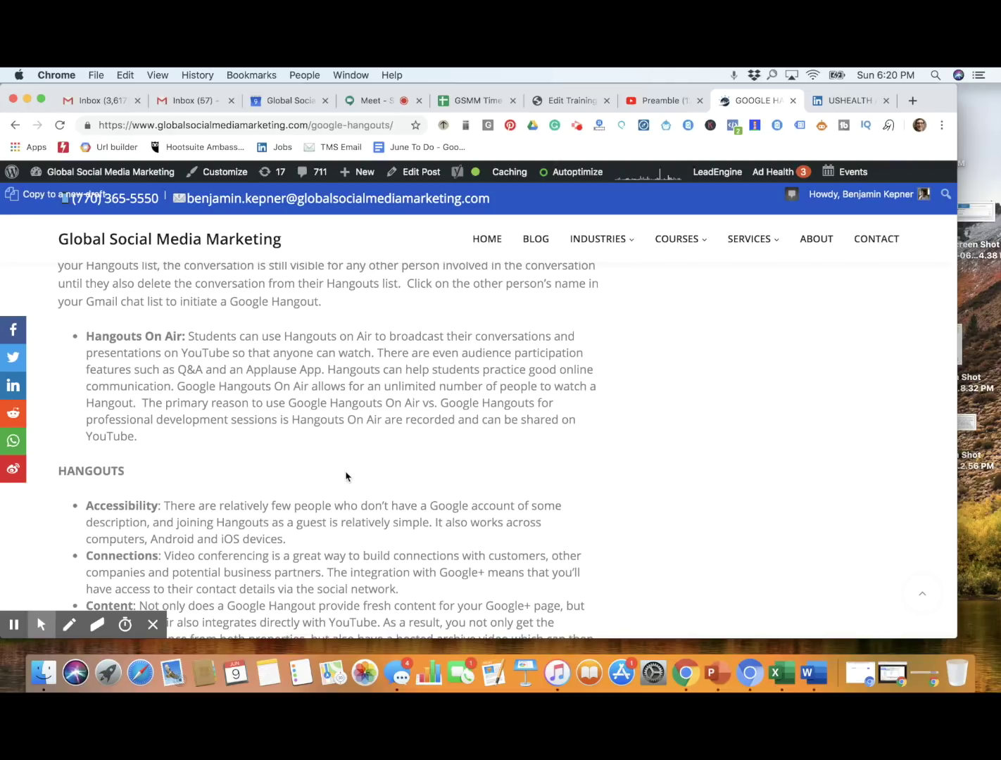
scroll(345, 476, "down", 3)
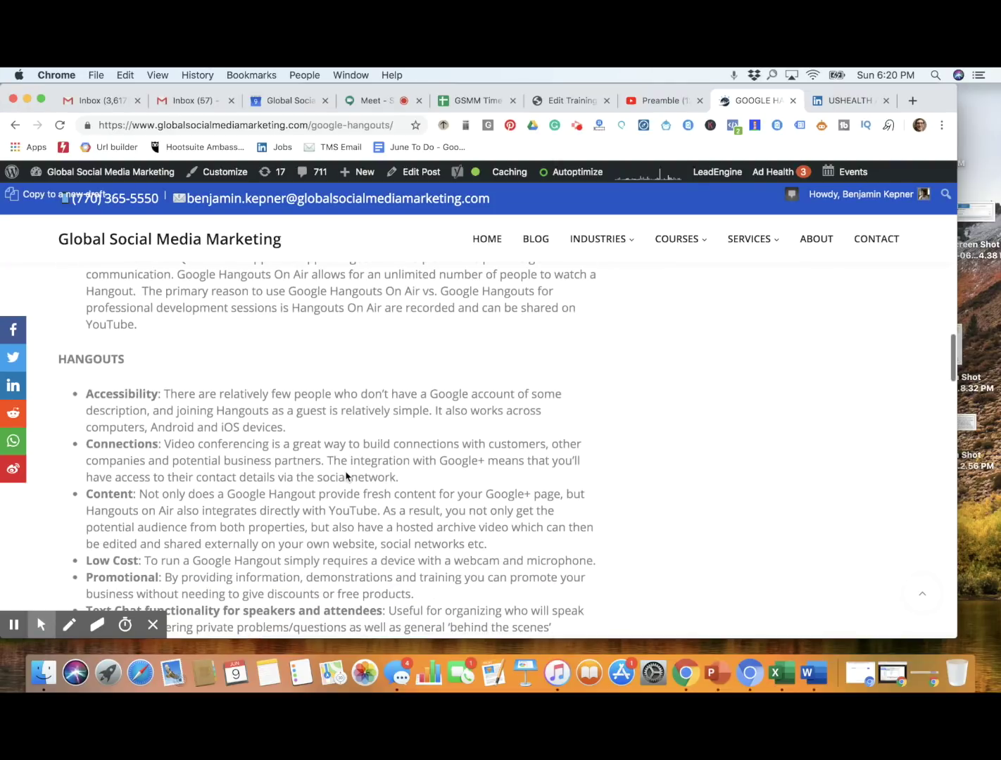
scroll(345, 473, "down", 1)
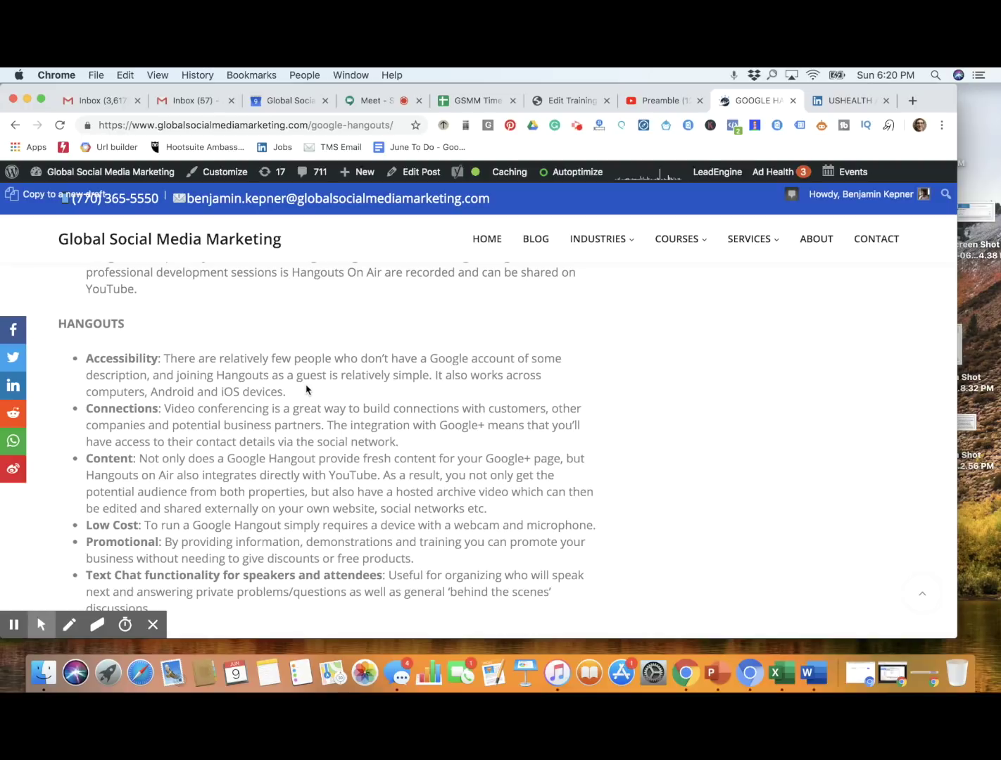
scroll(306, 390, "down", 3)
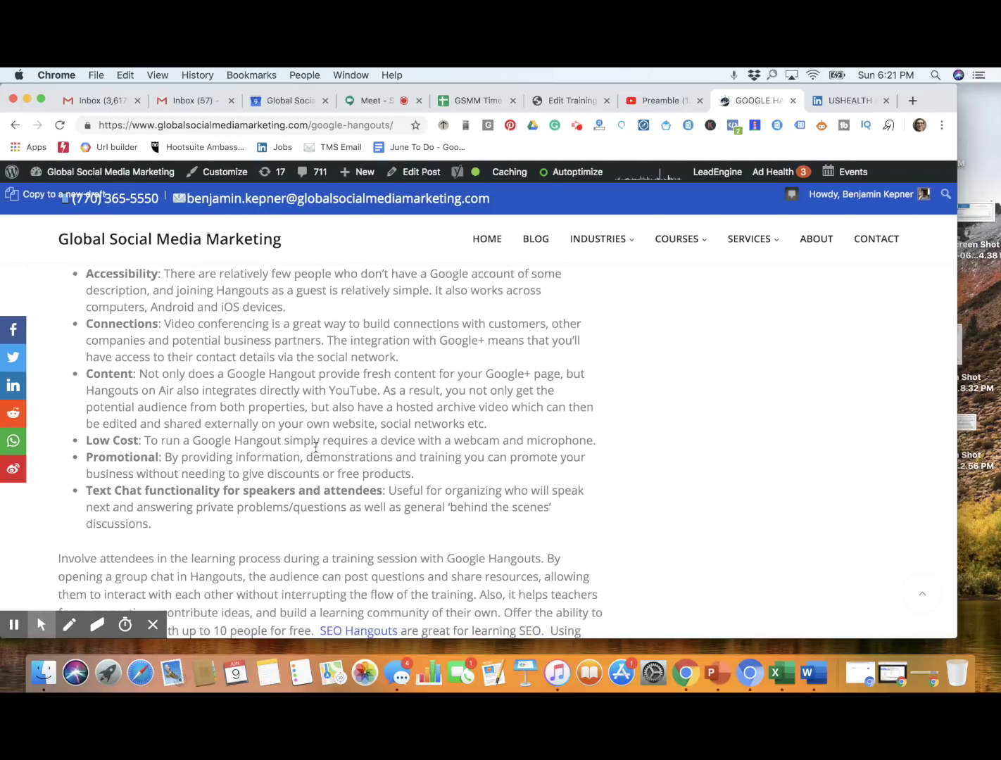
scroll(316, 446, "down", 3)
scroll(315, 447, "down", 2)
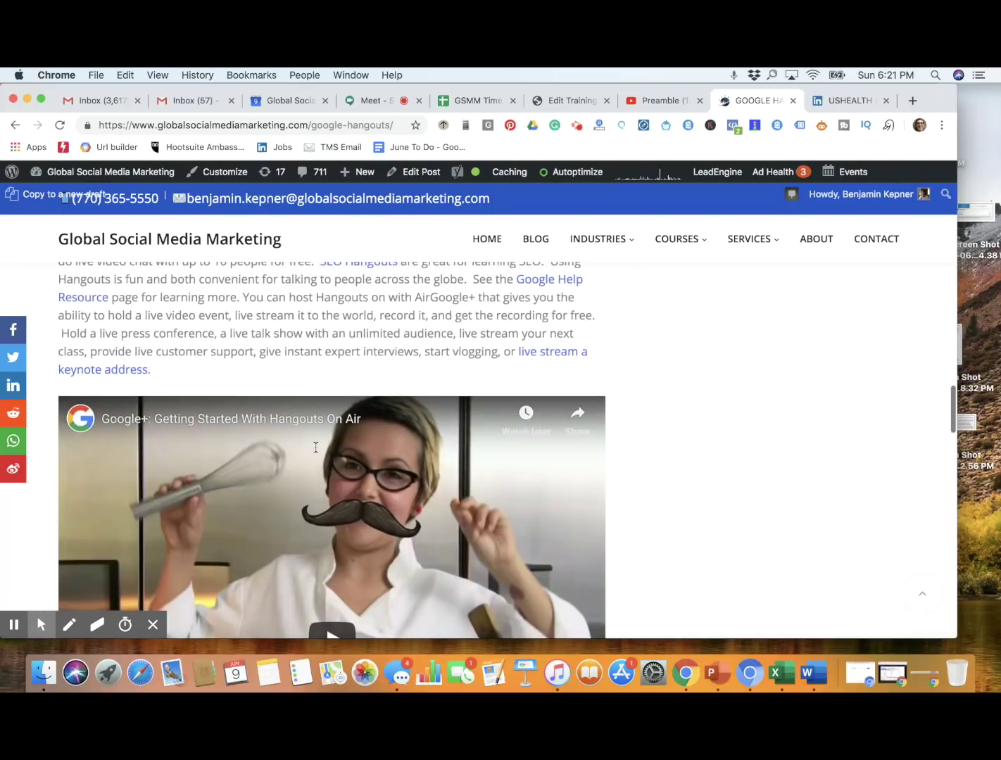
scroll(315, 445, "down", 2)
scroll(315, 446, "down", 5)
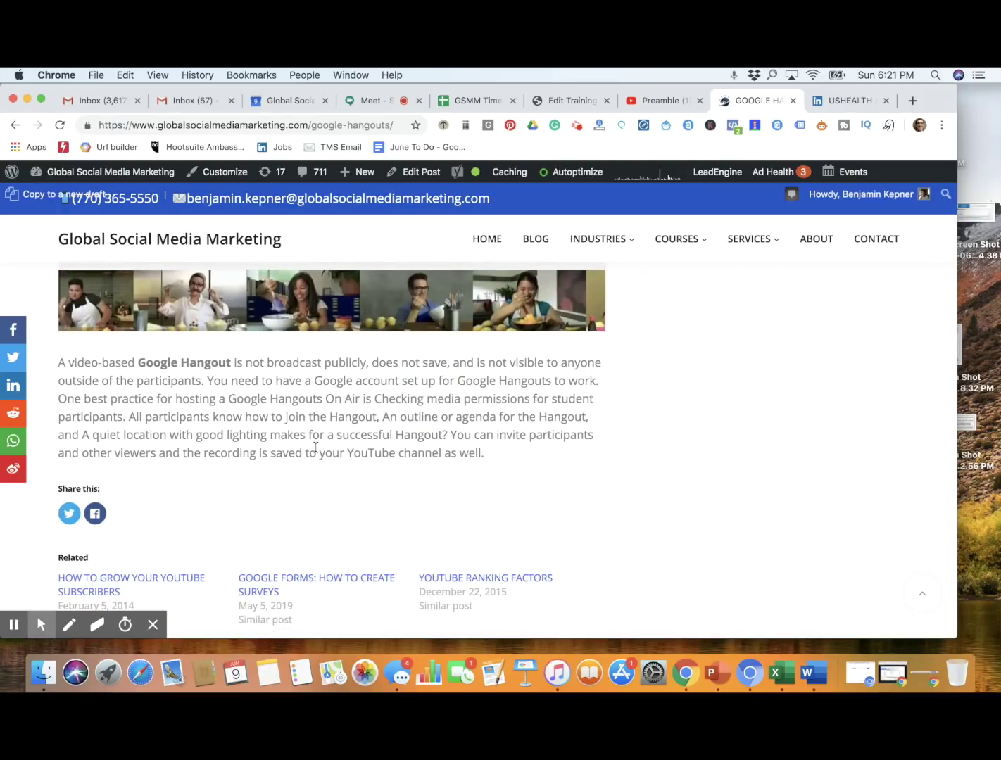
scroll(315, 447, "down", 3)
scroll(315, 447, "up", 15)
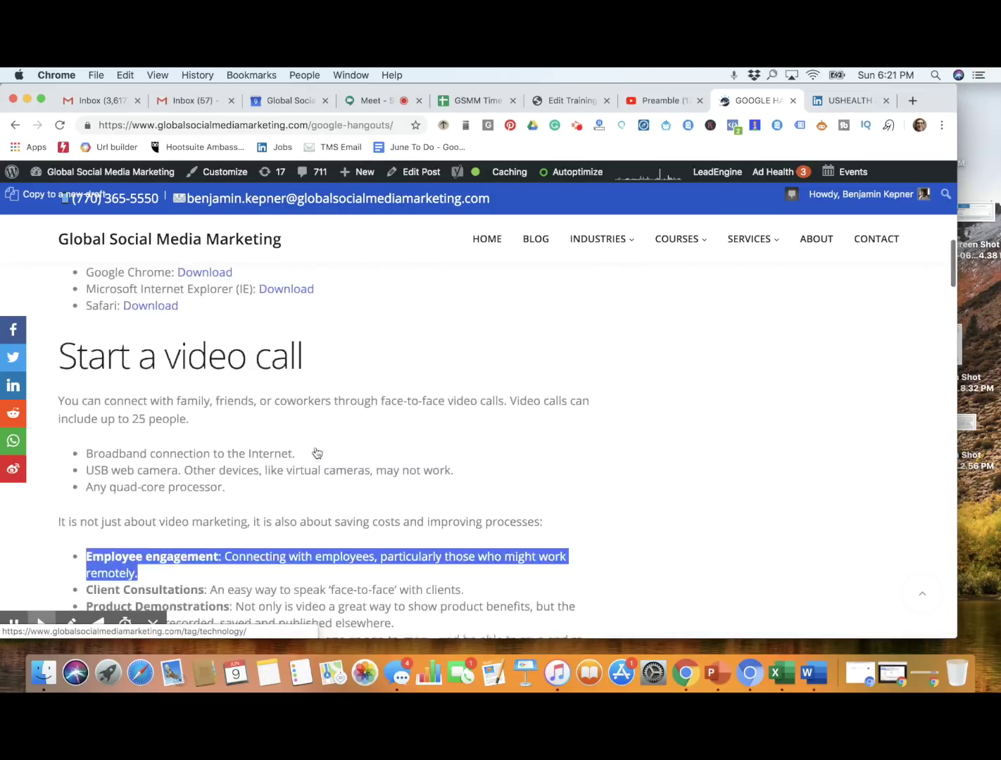
scroll(316, 453, "up", 5)
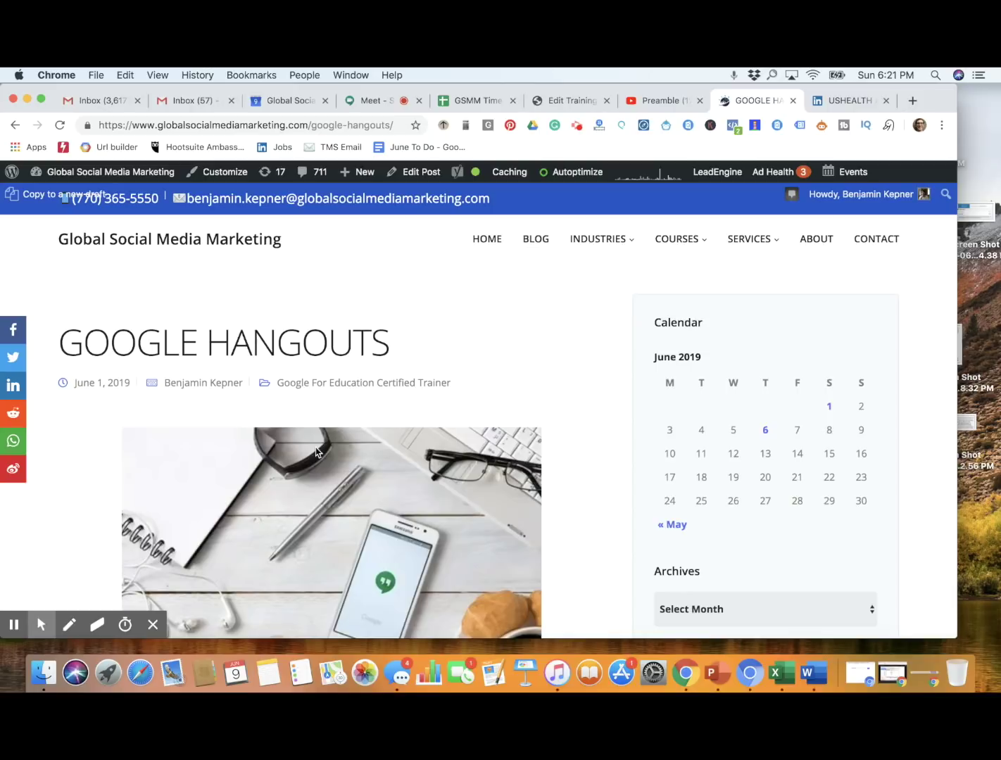
Open Google Hangouts from the Google apps available in the Gmail inbox.
left_click(282, 102)
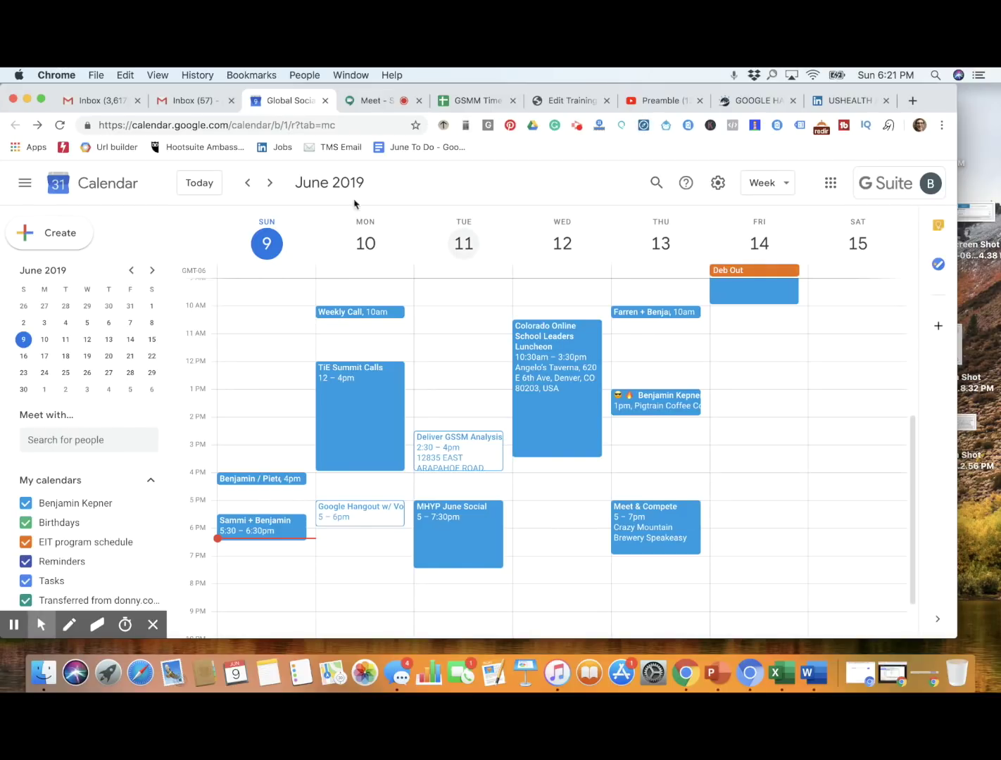
left_click(204, 104)
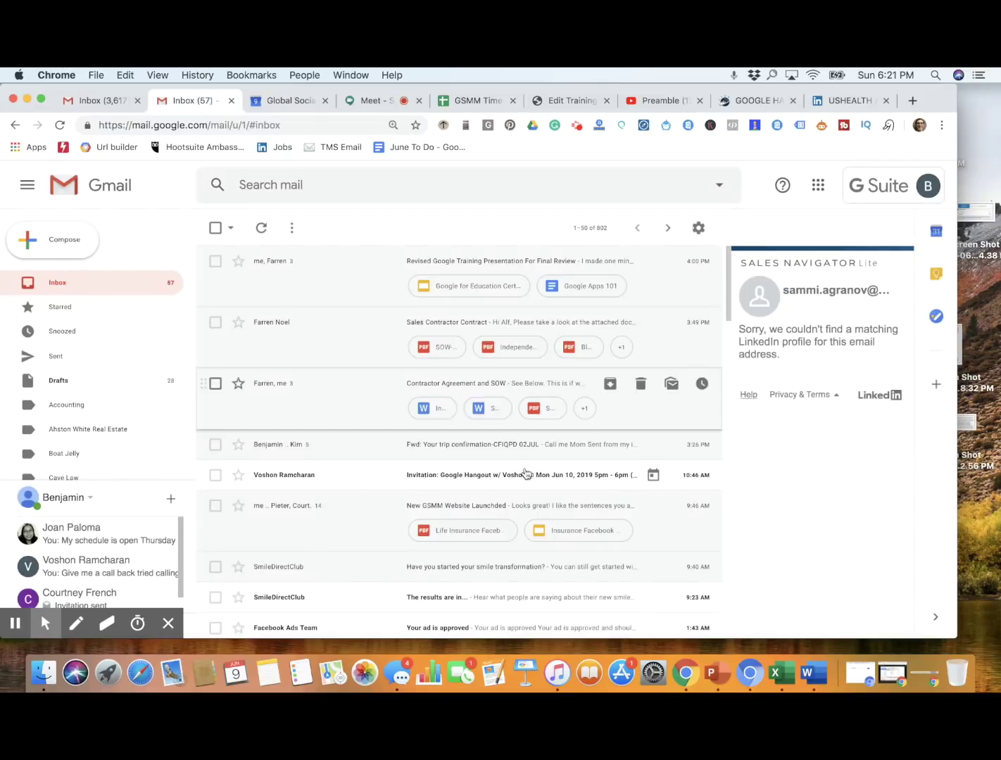
left_click(818, 189)
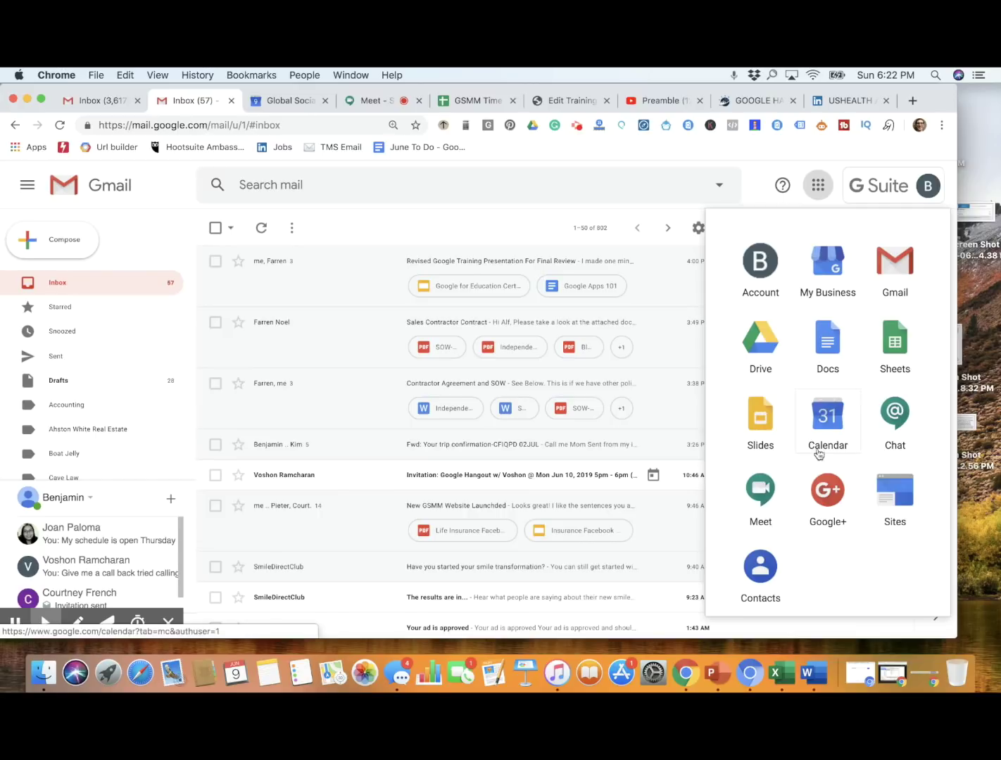
scroll(856, 484, "down", 5)
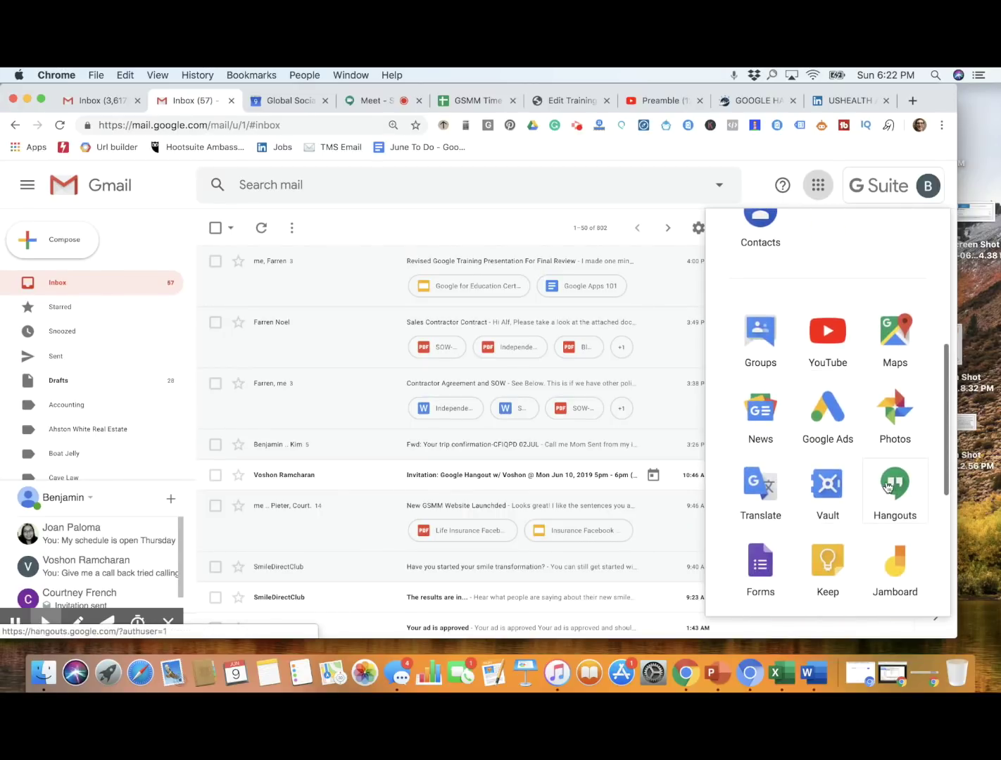
left_click(891, 487)
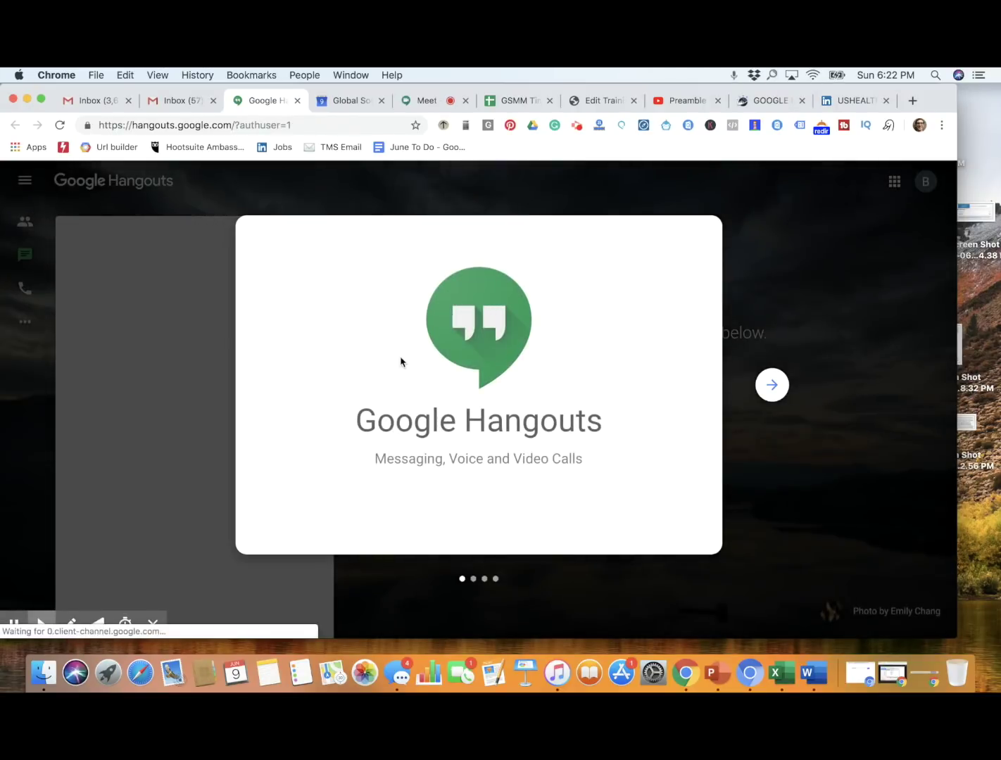
Go through the Google Hangouts welcome introduction to its end and reach the start page.
left_click(772, 389)
left_click(772, 395)
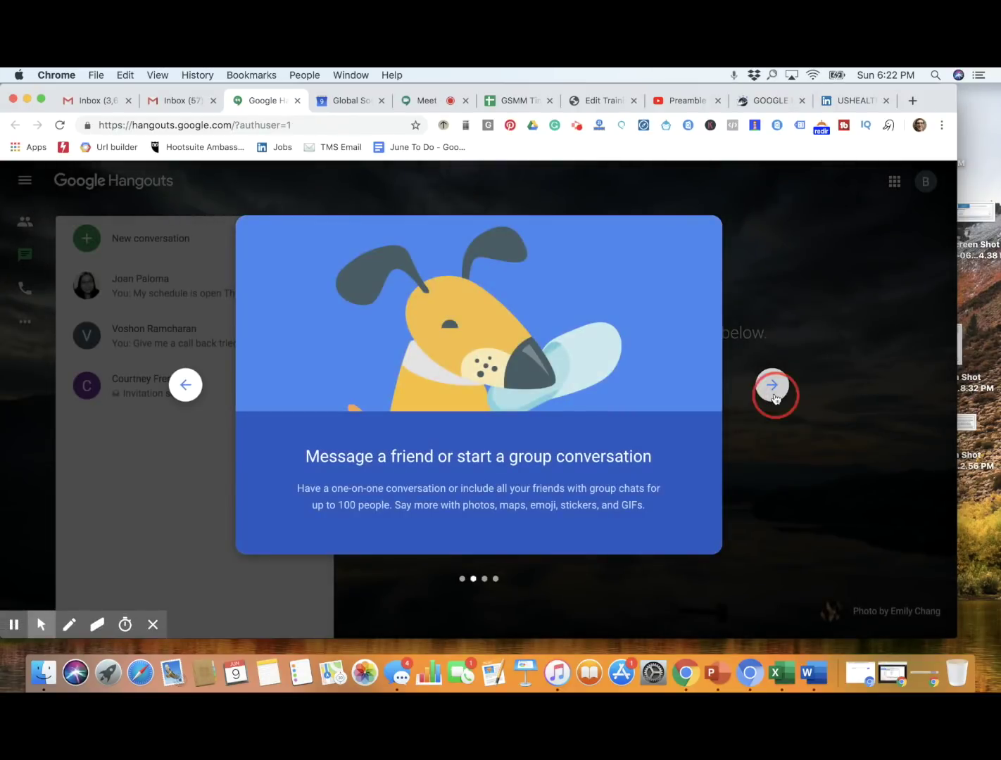
left_click(773, 395)
left_click(773, 397)
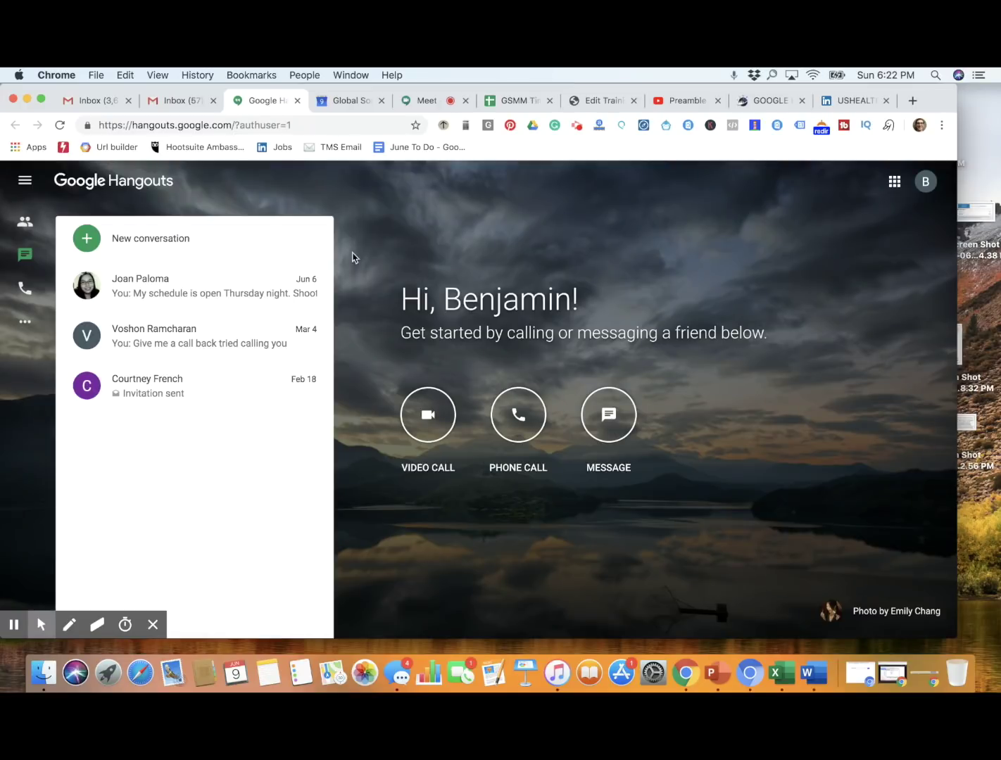
Switch to Google Calendar and start a new event on Sunday, June 9, from 6:22pm to 6:52pm.
left_click(351, 102)
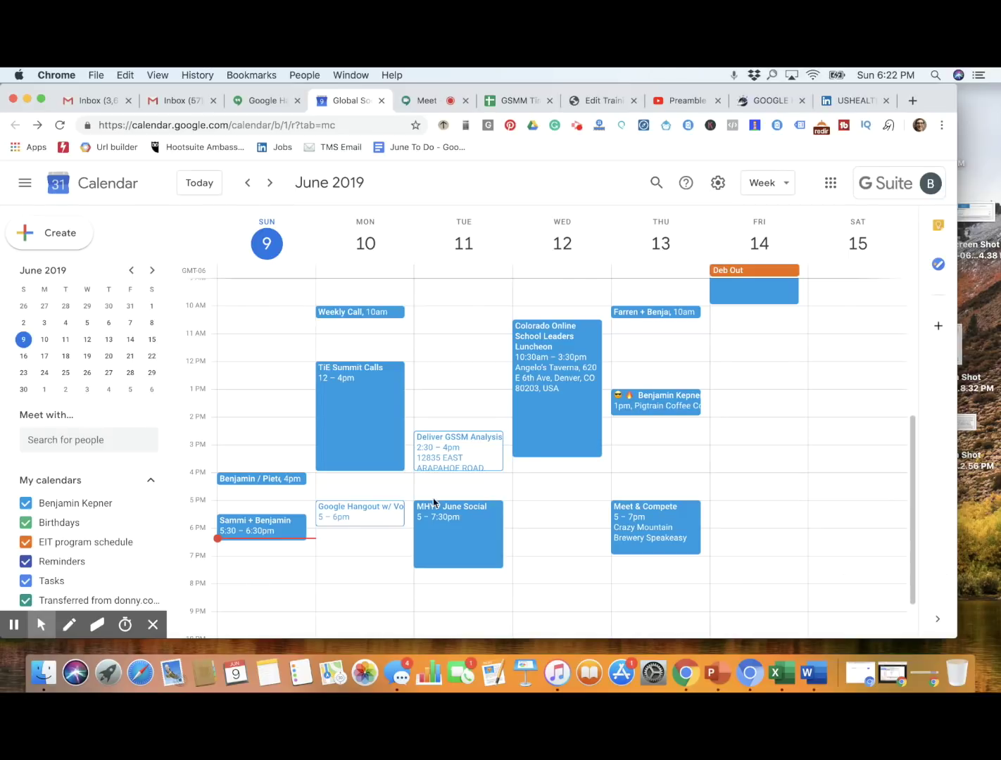
left_click(271, 548)
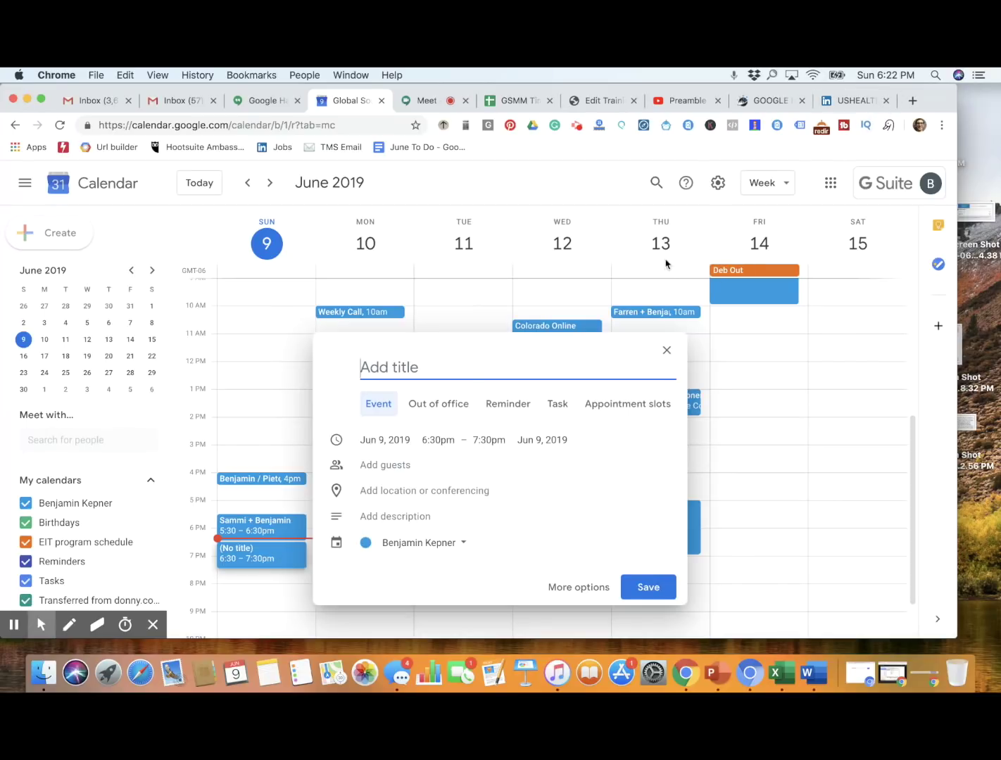
left_click(438, 439)
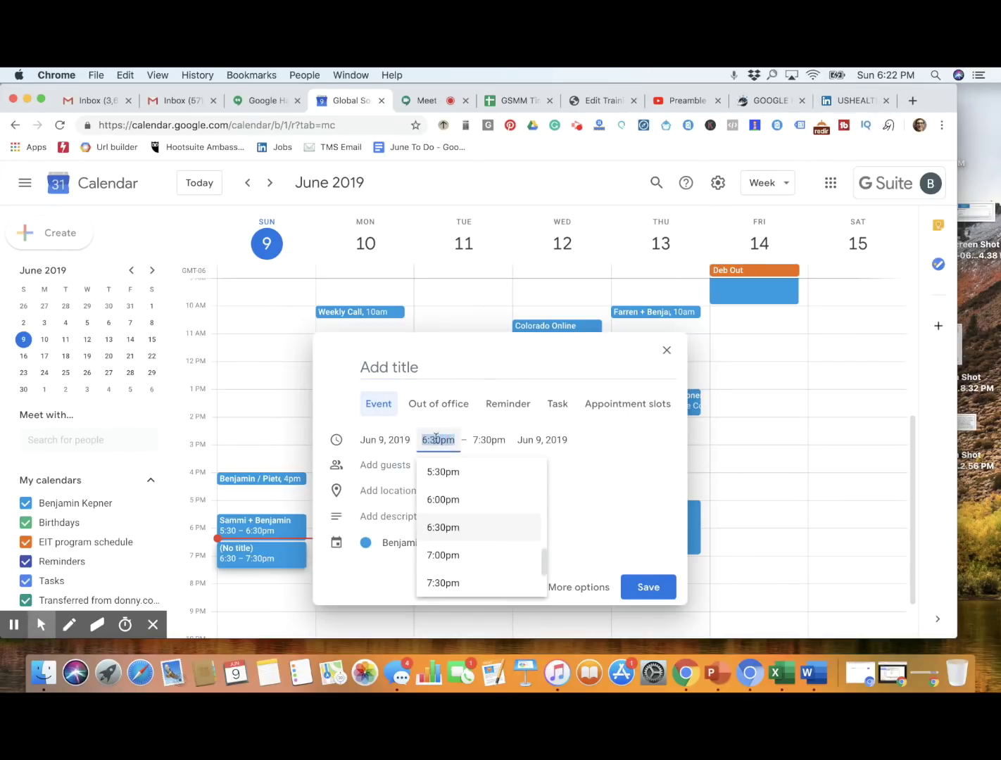
left_click(444, 500)
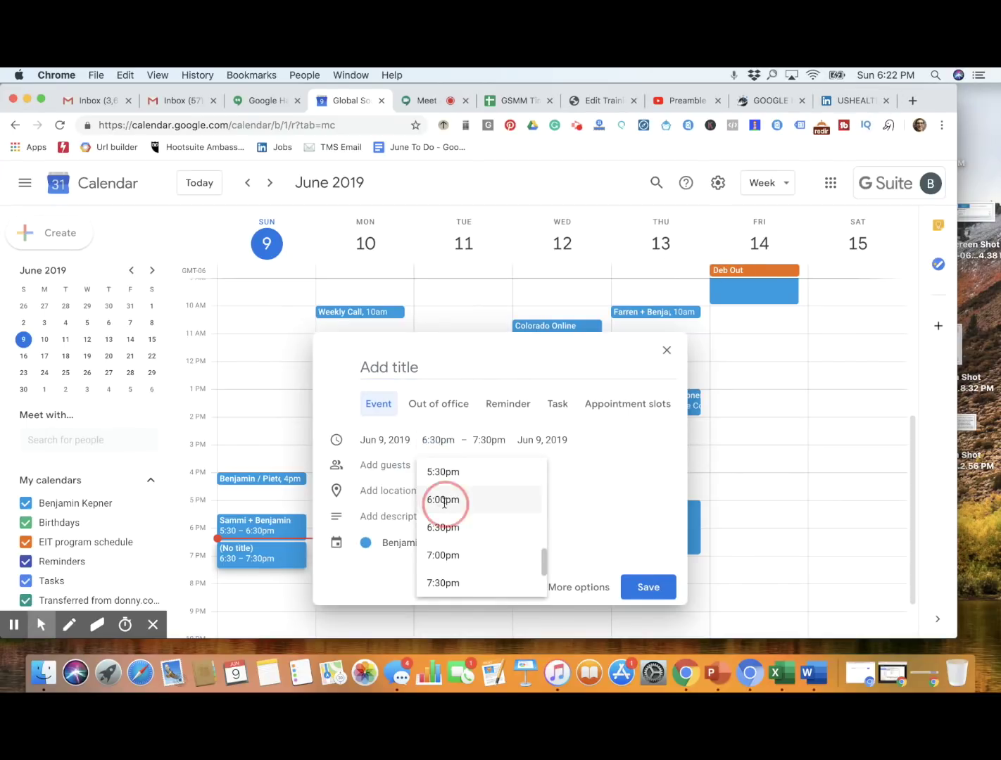
left_click(435, 441)
type("22")
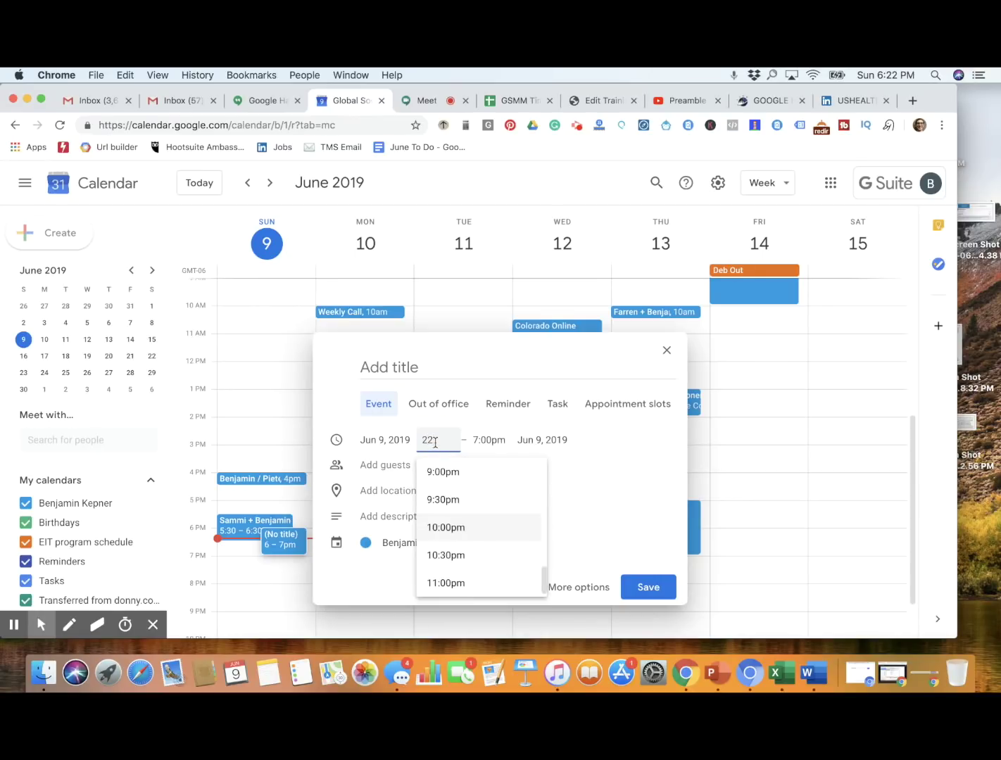
key("BackSpace")
key("BackSpace")
type("6:22")
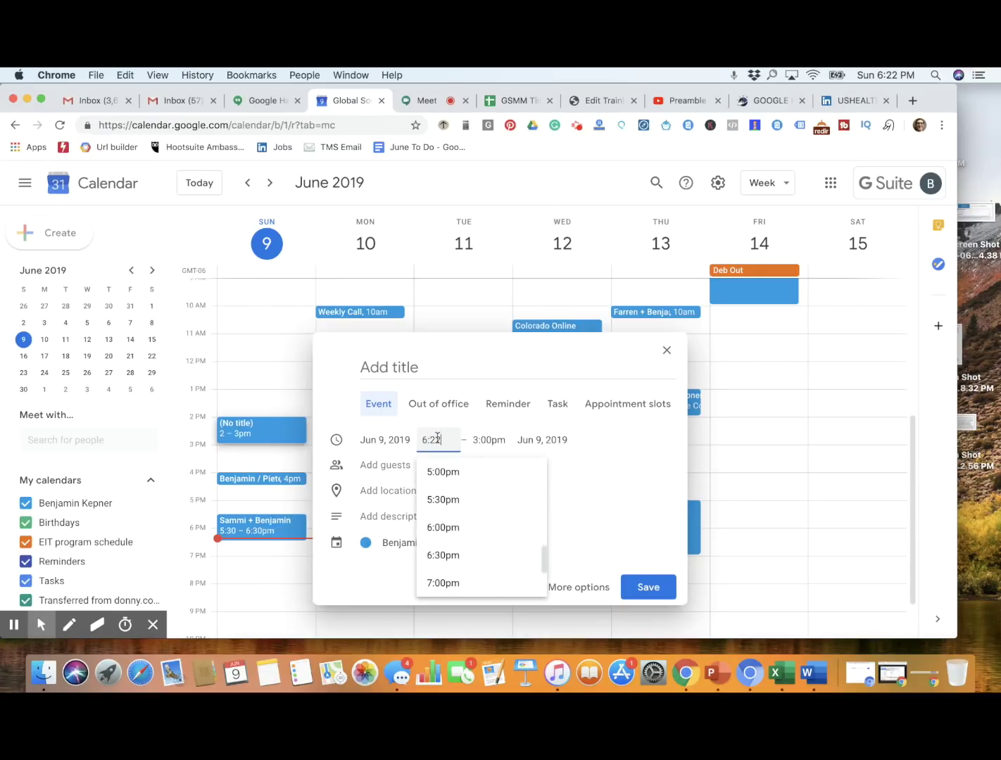
left_click(486, 440)
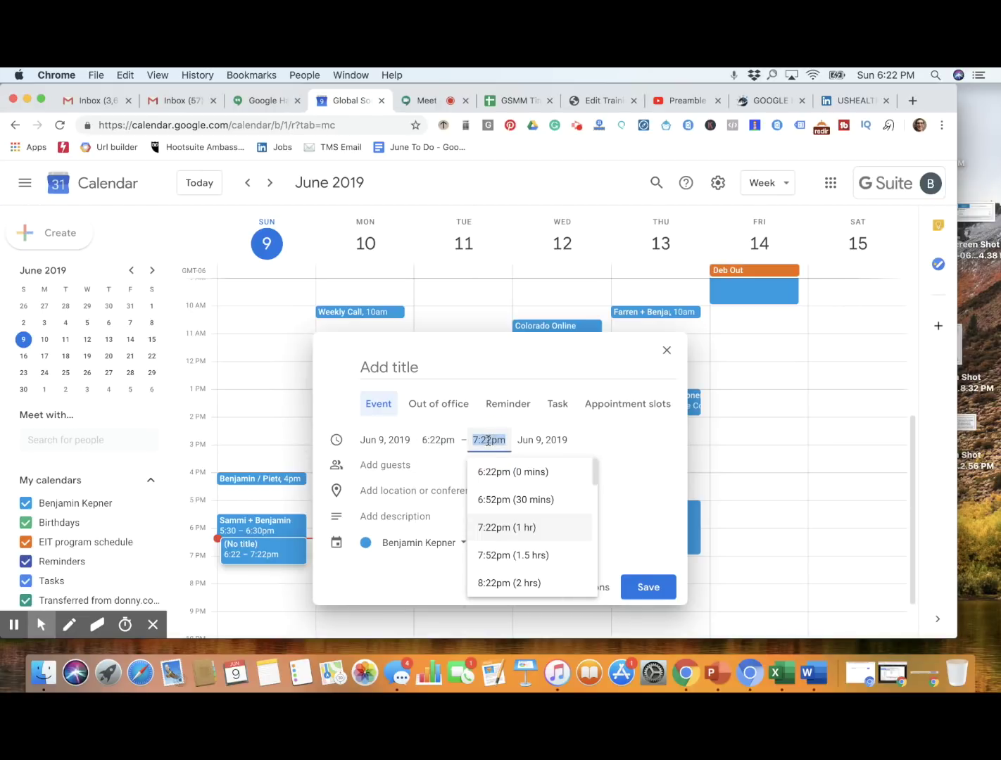
left_click(502, 499)
Title the new event with the colleague's first name followed by "Weekly Catchup".
left_click(410, 367)
type("S")
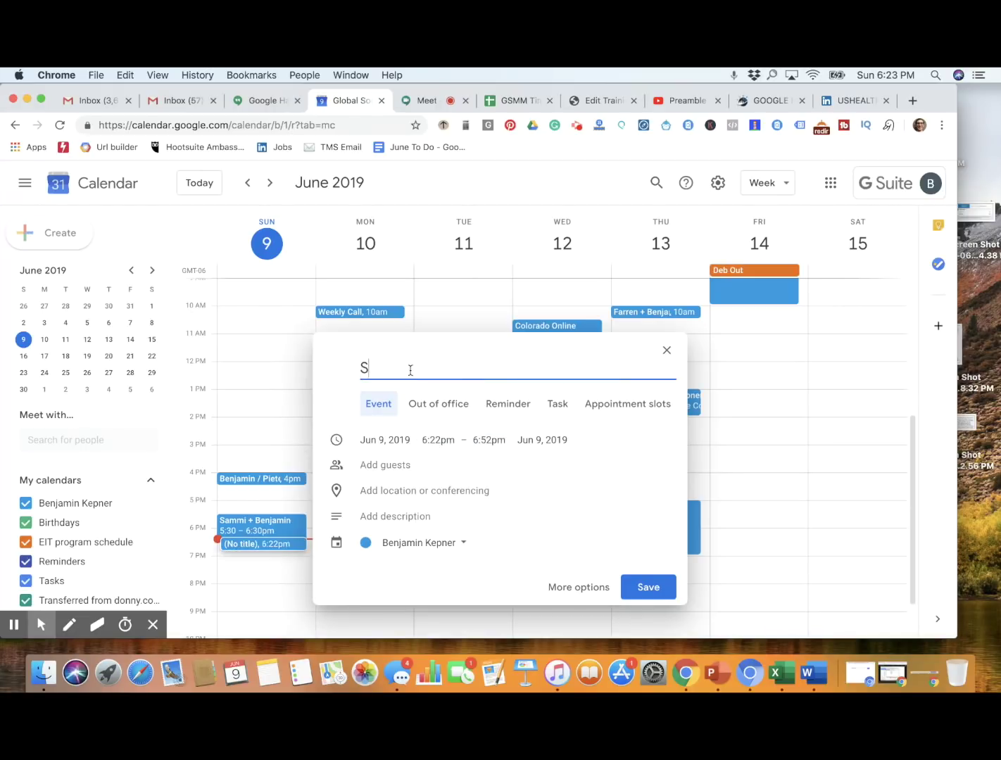
type("ammi Weekly Catfchup")
key("BackSpace")
key("BackSpace")
key("BackSpace")
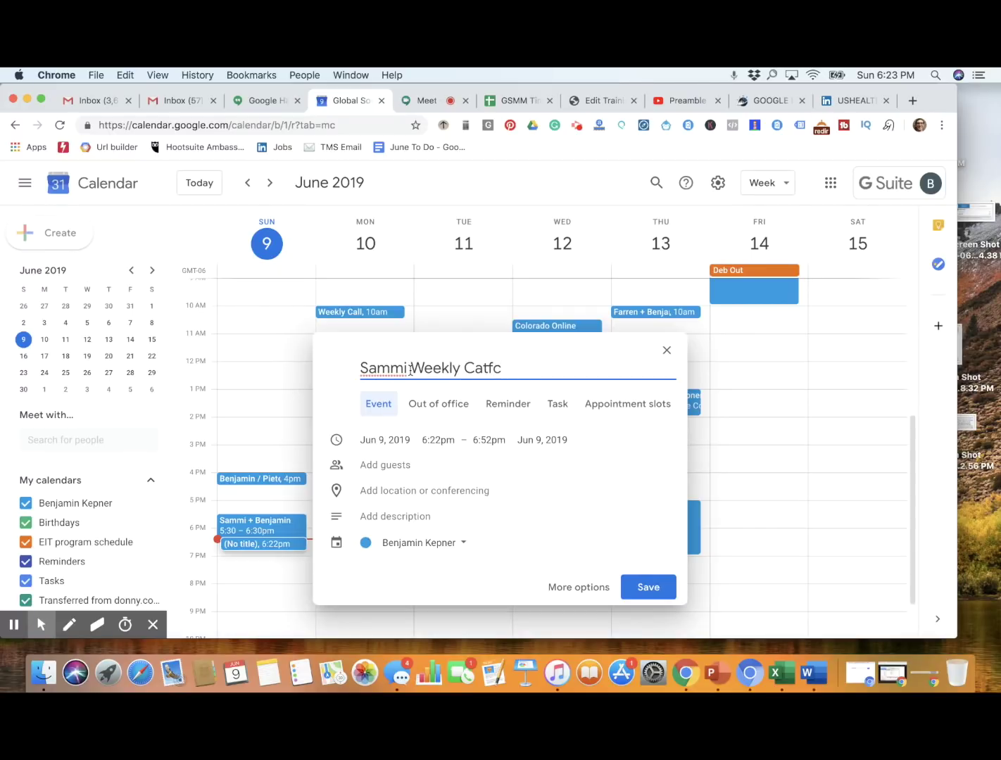
key("BackSpace")
key("BackSpace")
type("chup")
Invite the colleague as a guest through the suggested company account and expand the event's Hangouts Meet joining details.
left_click(391, 467)
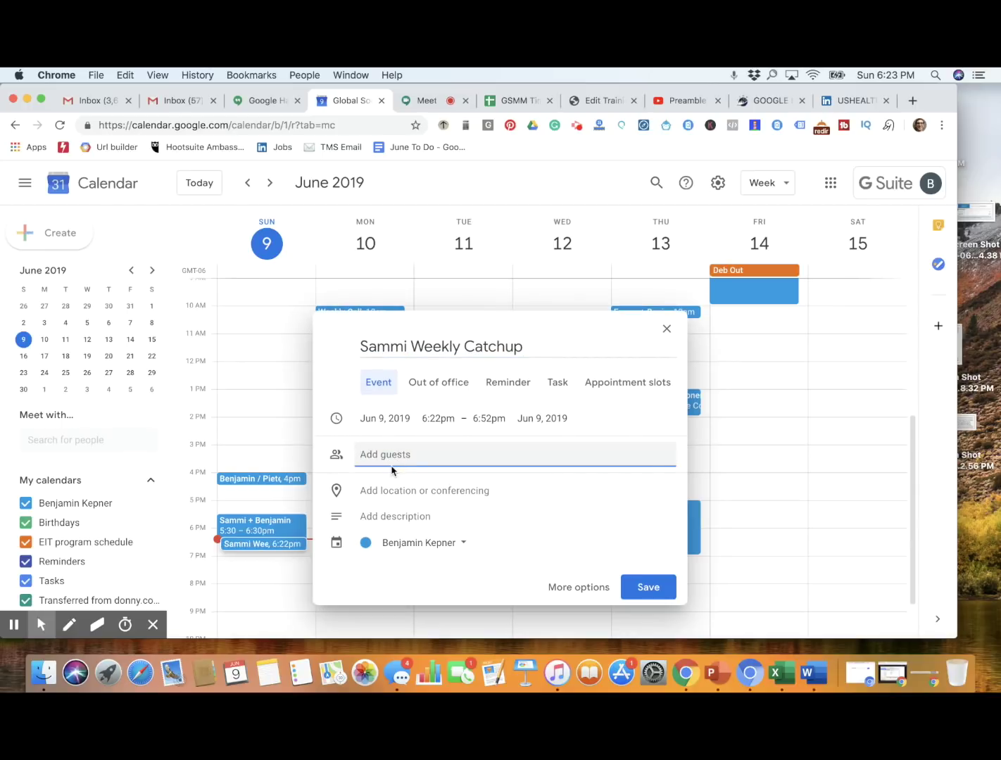
type("sammi")
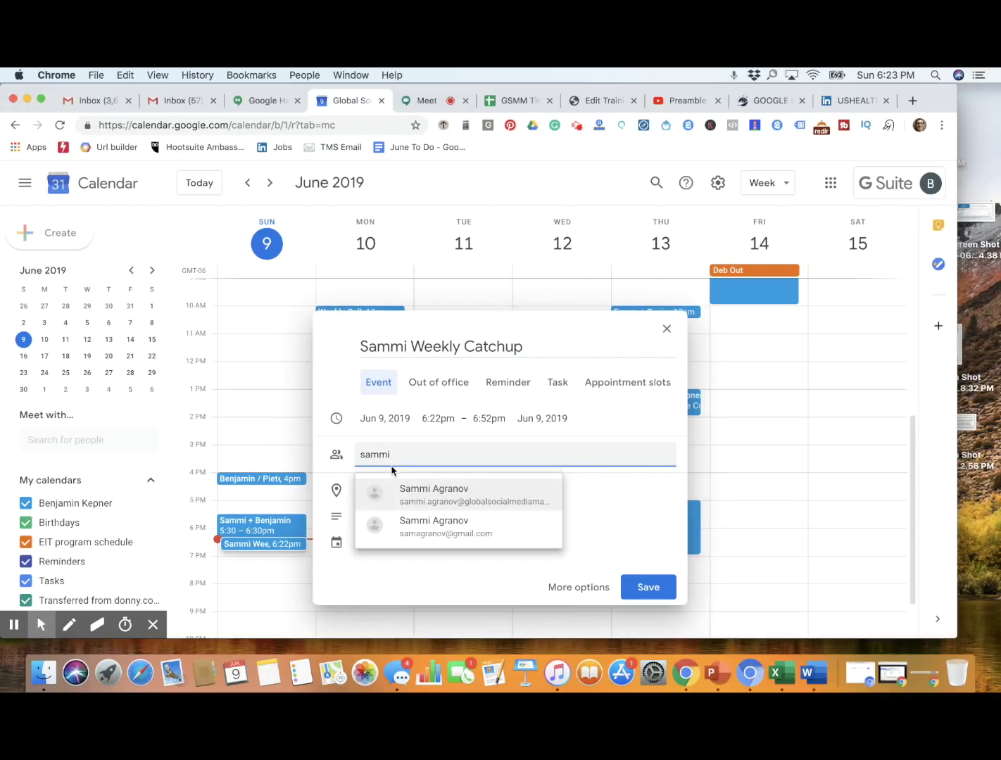
left_click(427, 485)
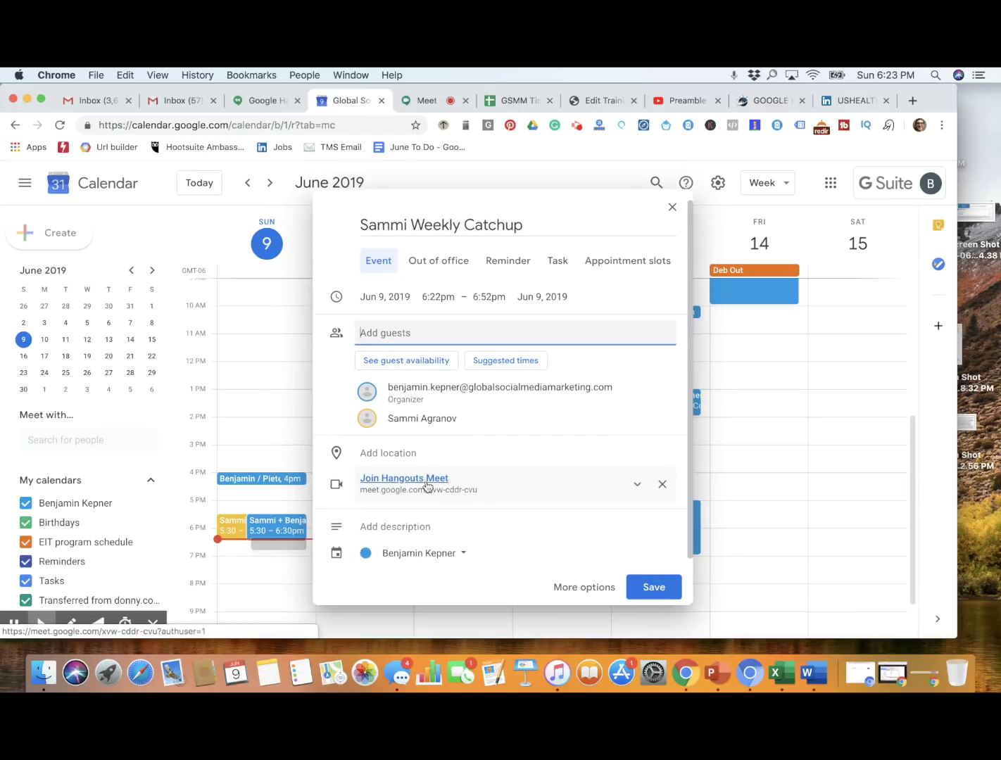
left_click(428, 453)
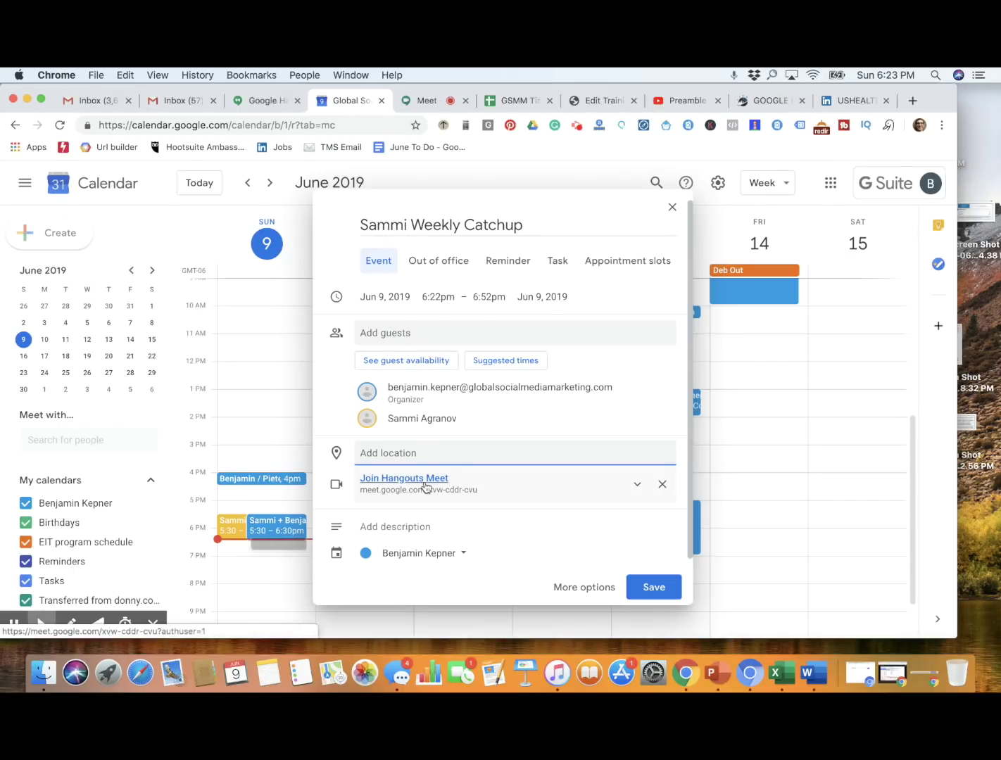
left_click(638, 484)
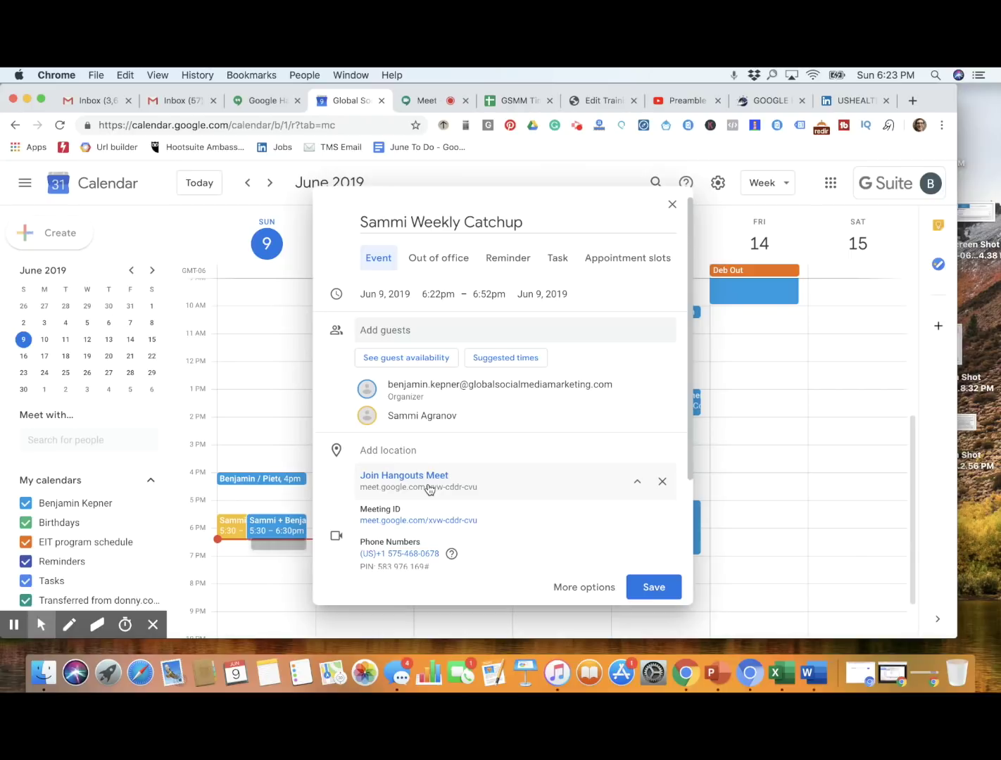
Search for Starbucks as the event location and choose the first suggested Denver branch.
left_click(440, 448)
type("soj")
key("BackSpace")
key("BackSpace")
key("BackSpace")
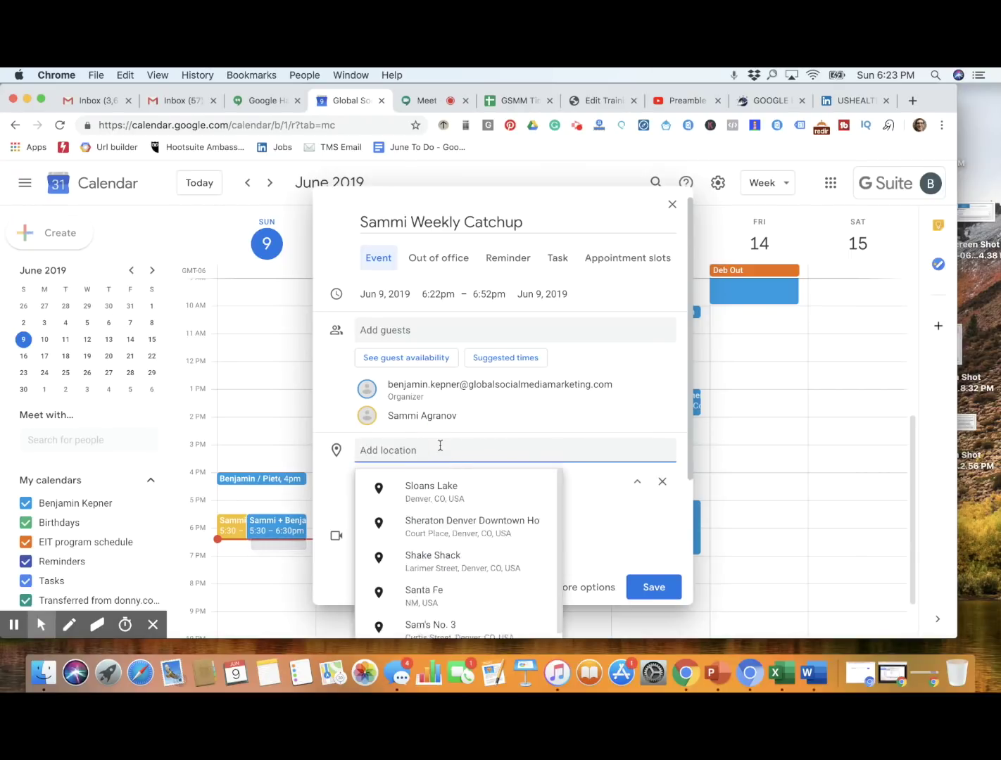
type("Starbuc")
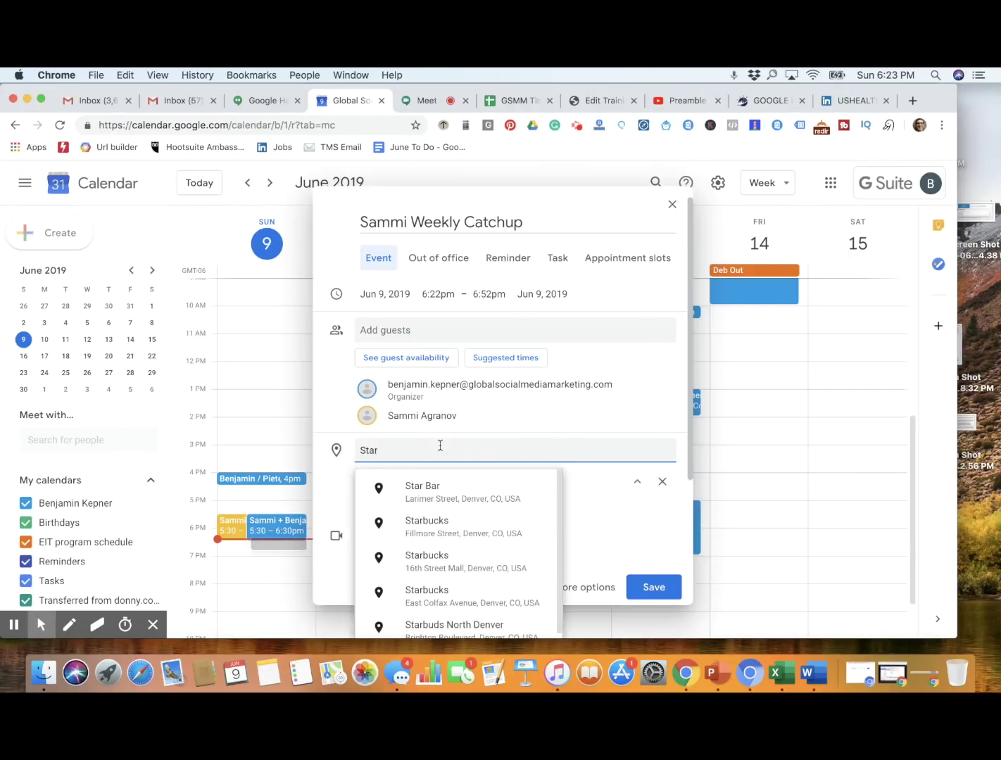
type("k")
key("BackSpace")
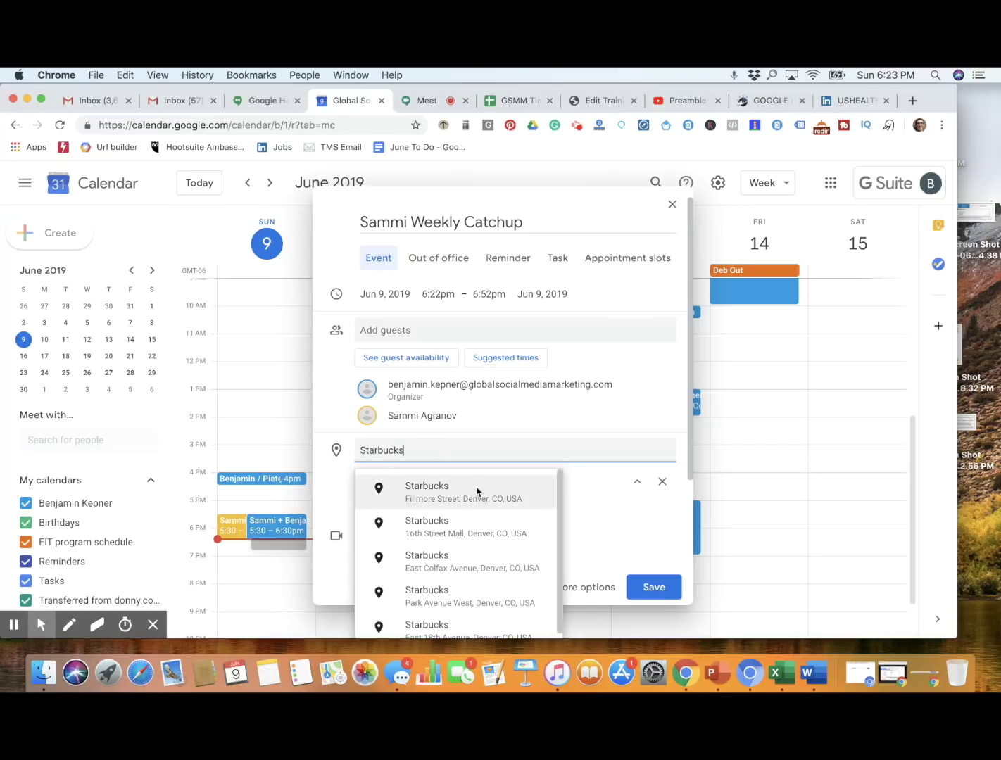
left_click(476, 491)
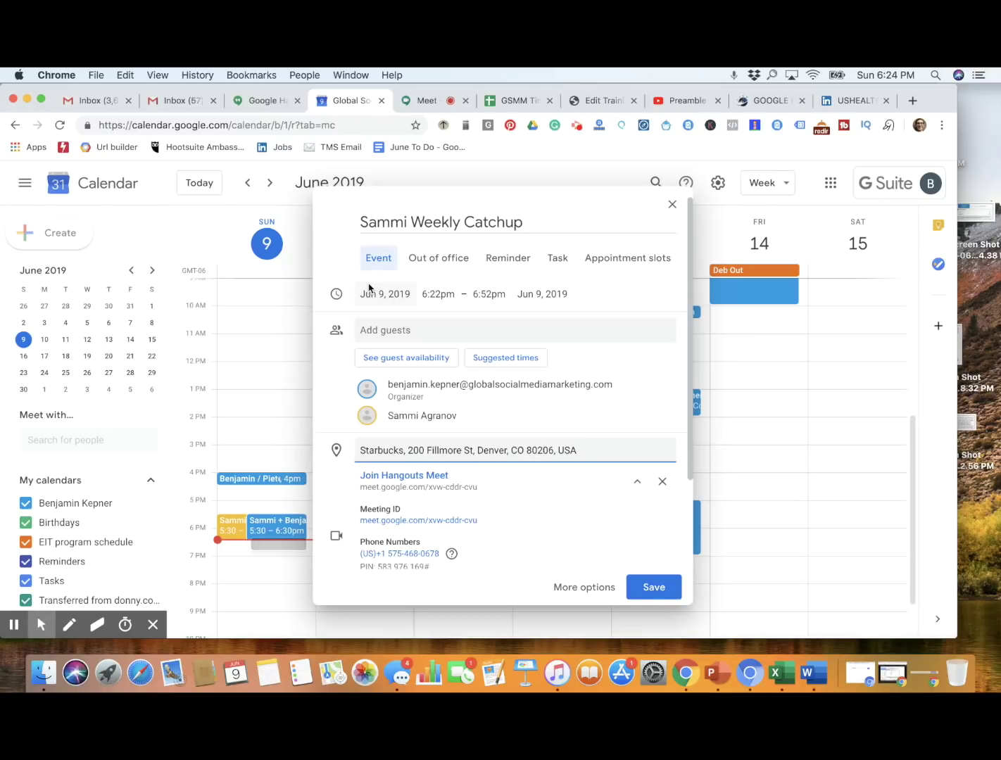
Replace the event title with the organizer's first name followed by "GSMM Weekly Reporting".
triple_click(444, 221)
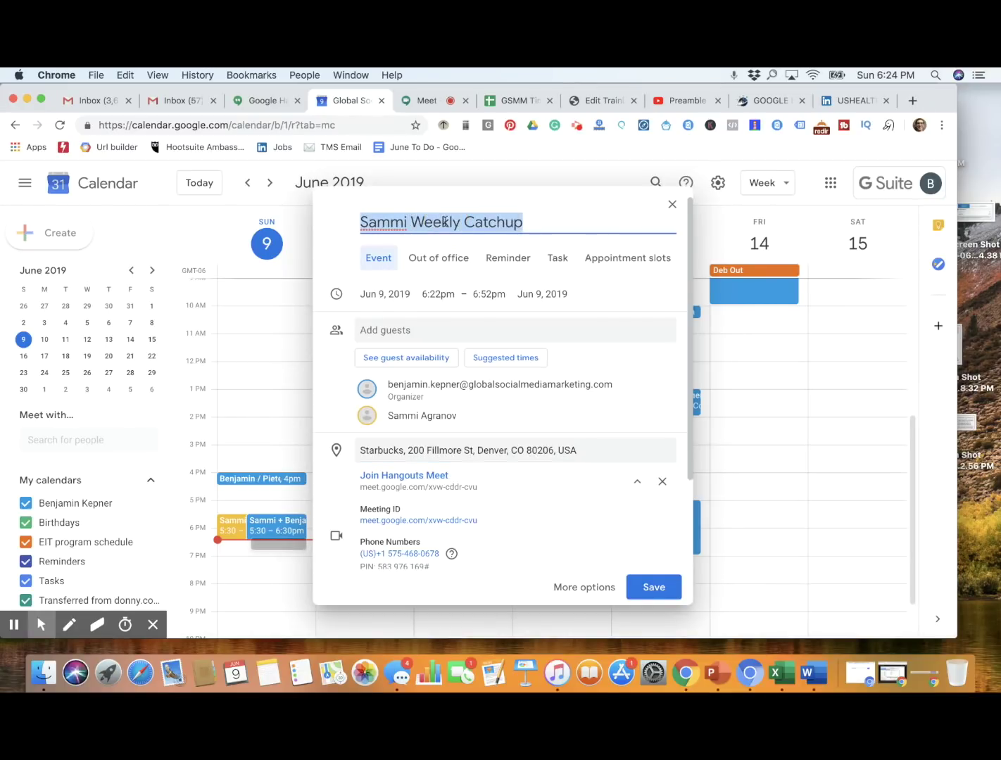
type("Benjamin ")
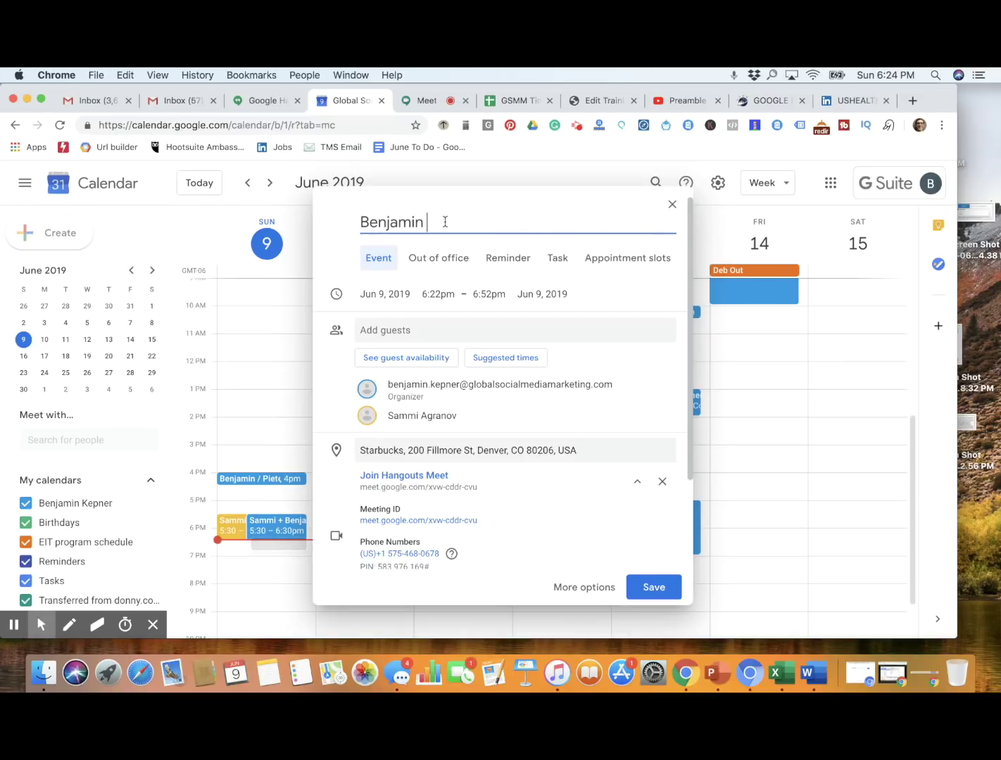
type("GSMM Weekl")
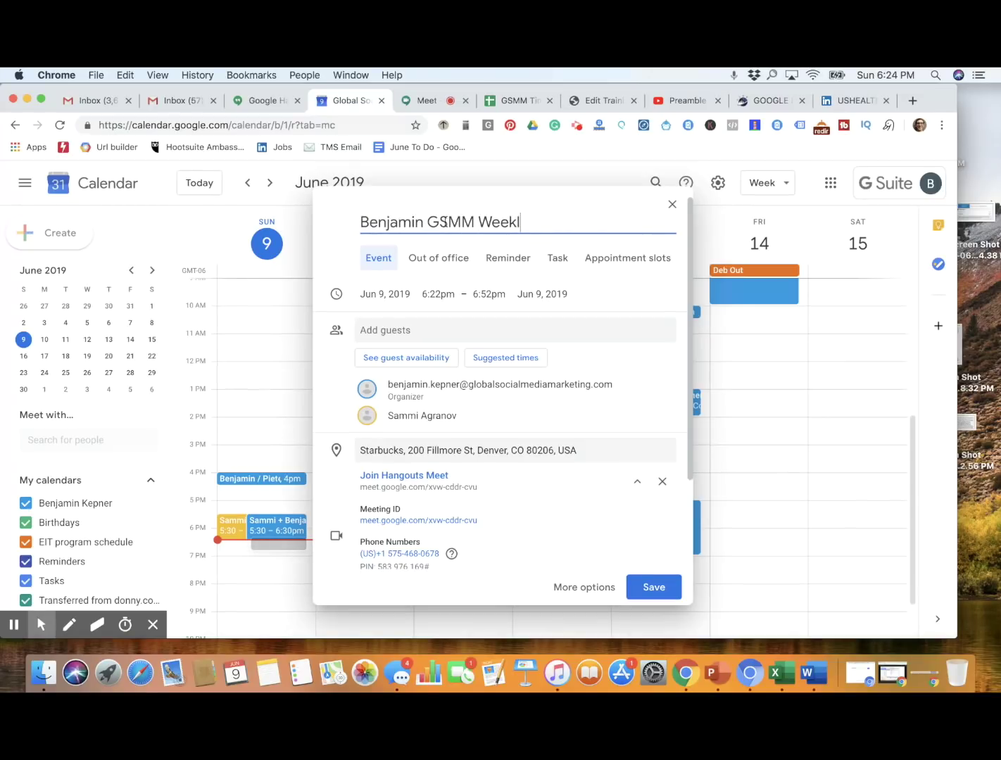
type("y Reporting")
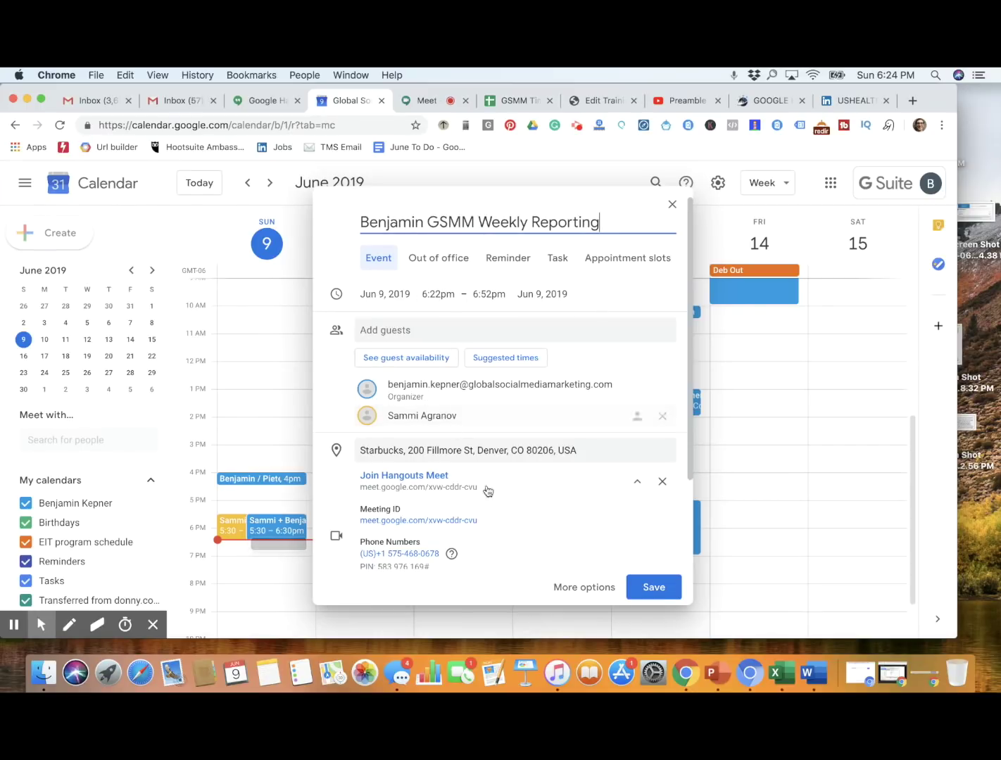
Clear the event's location and save the event, sending invitation emails to the guests.
double_click(566, 449)
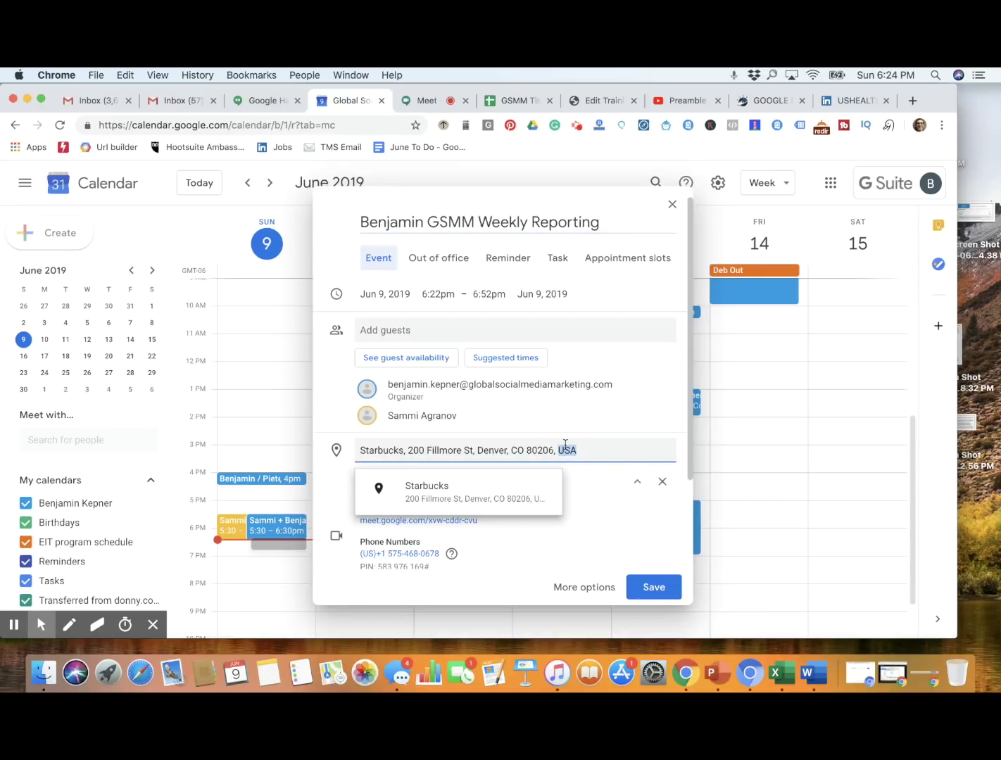
triple_click(565, 447)
key("BackSpace")
left_click(591, 507)
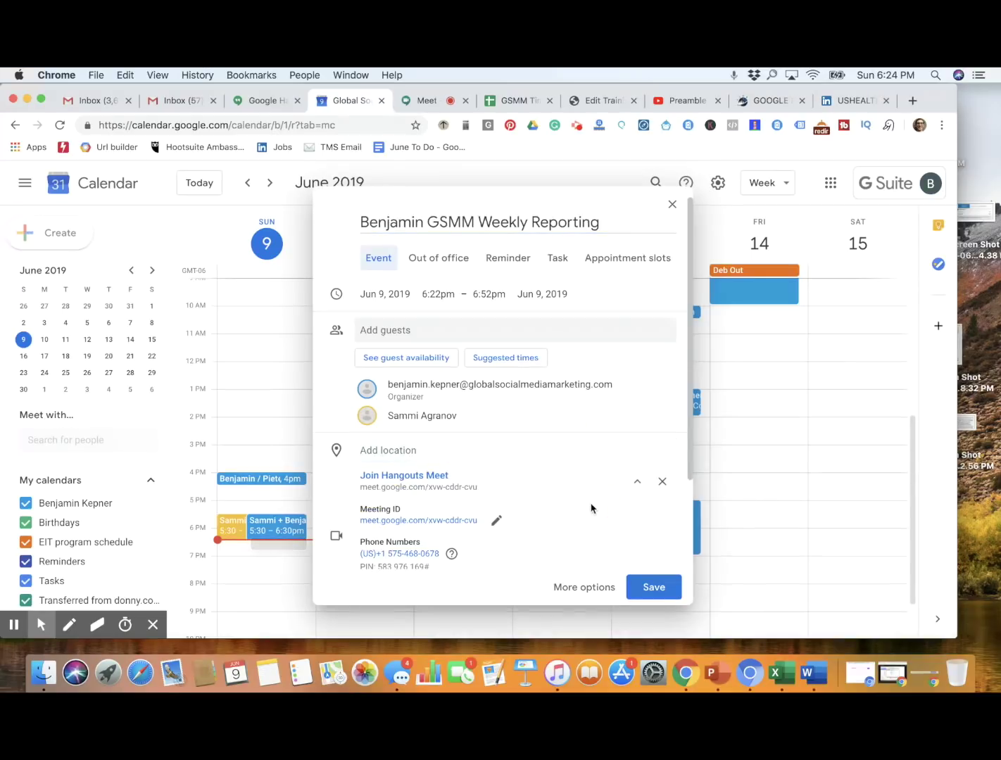
left_click(646, 586)
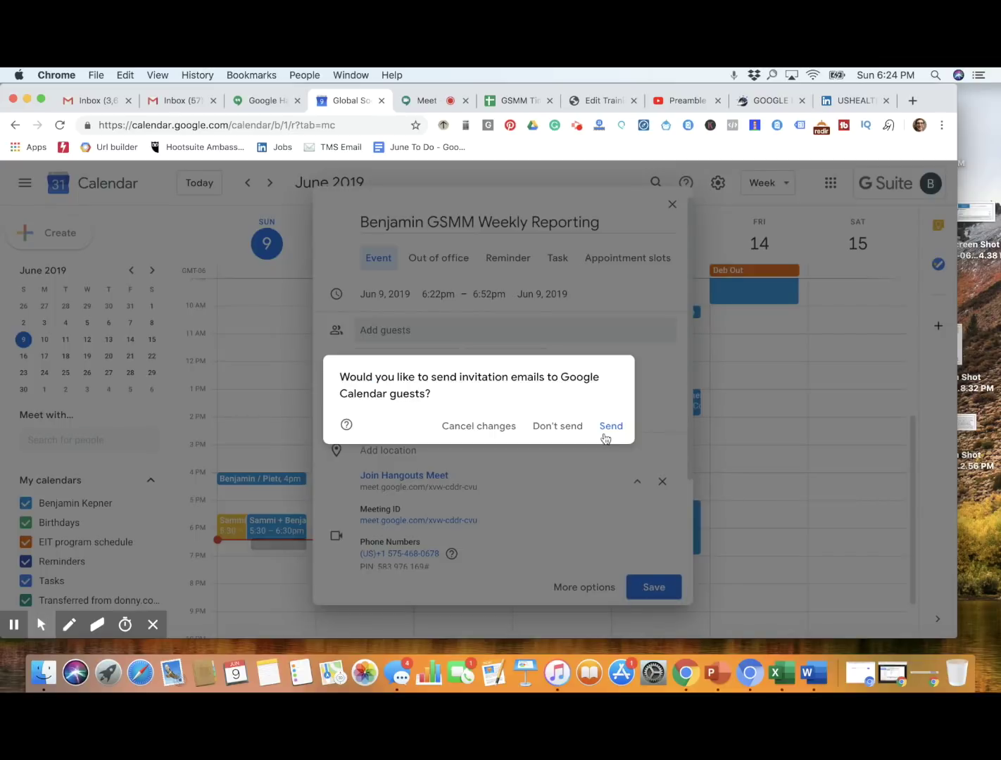
left_click(604, 435)
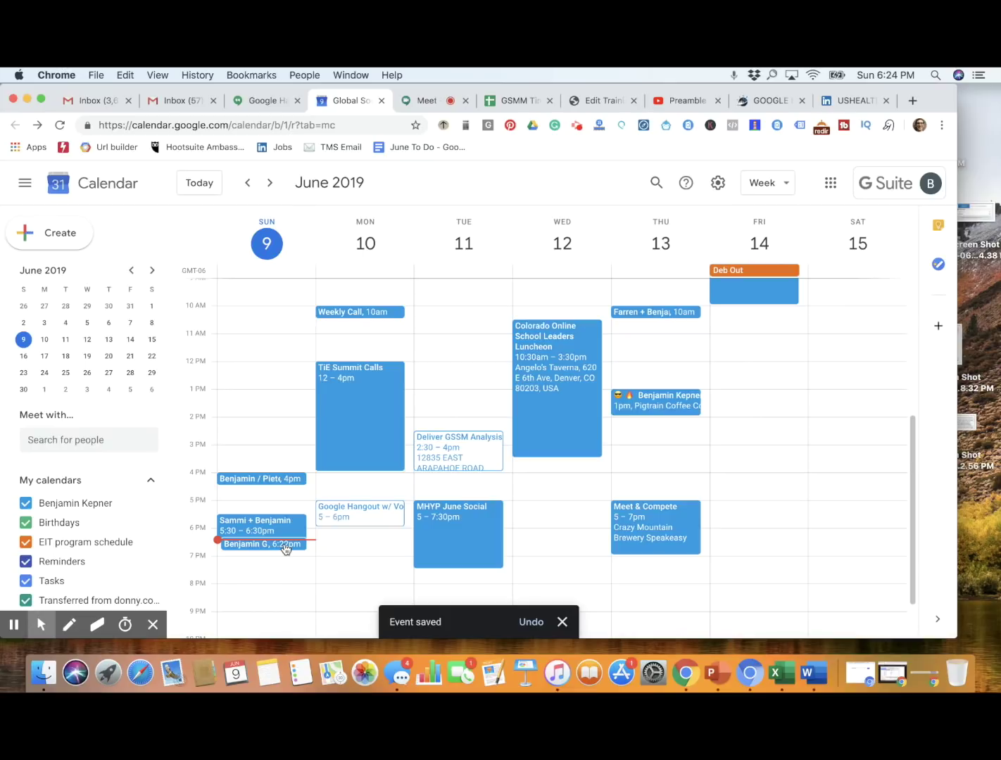
Switch to Gmail, open the colleague's invitation for June 9, 5:30pm to 6:30pm, and examine its response options and joining info.
left_click(189, 105)
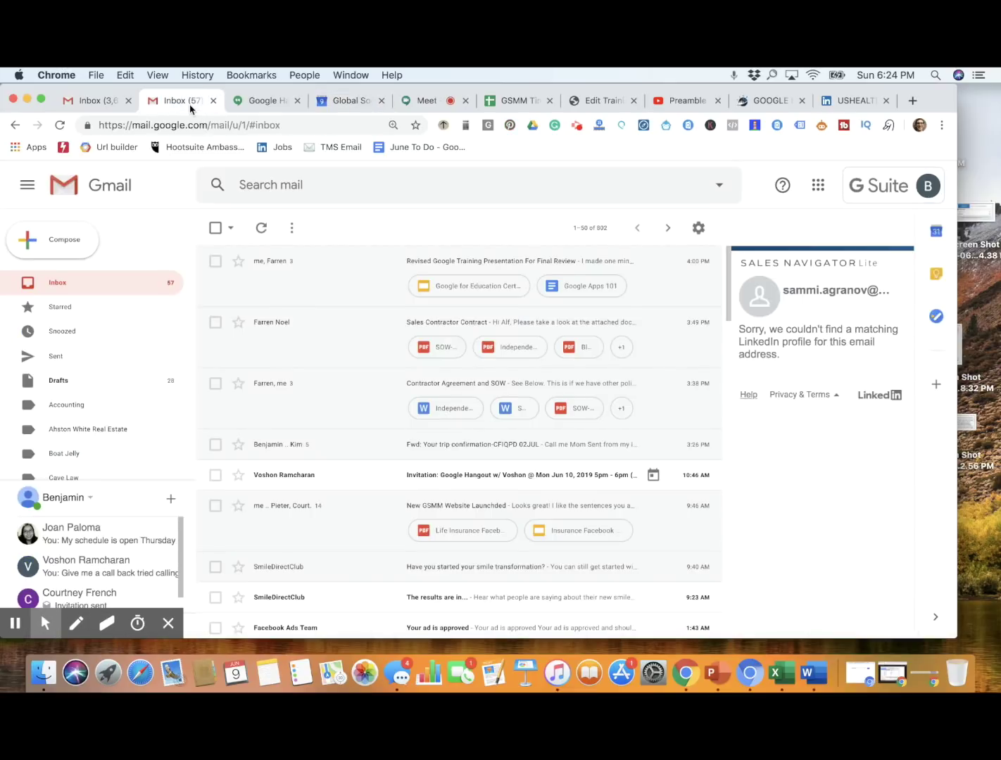
scroll(362, 424, "down", 3)
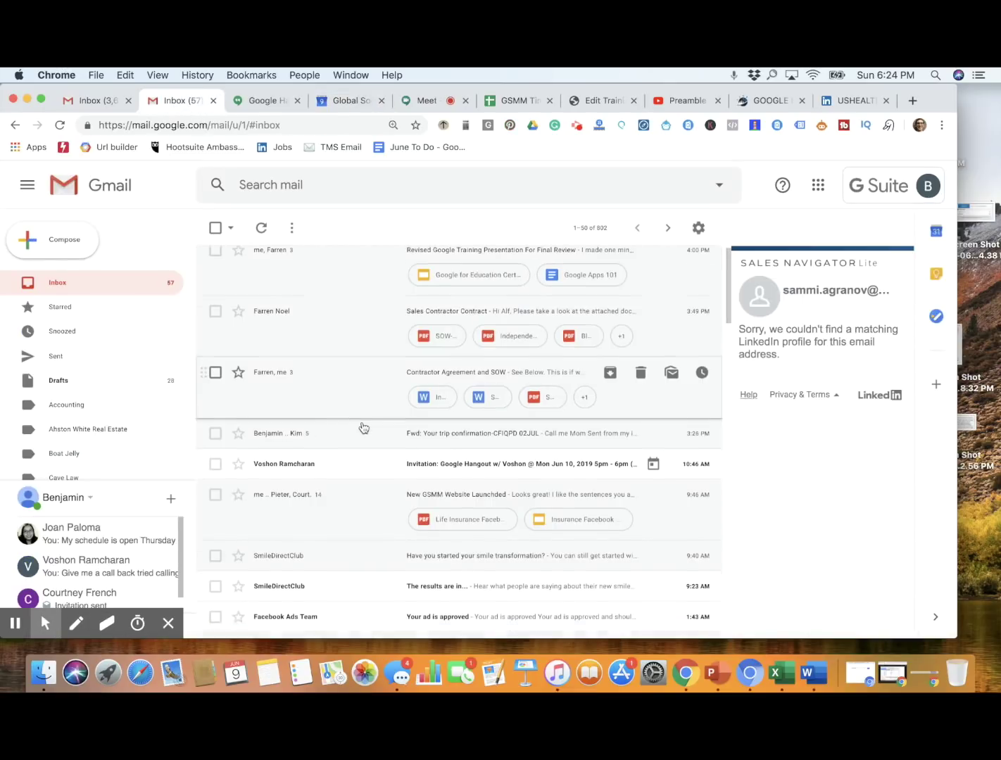
scroll(337, 435, "down", 2)
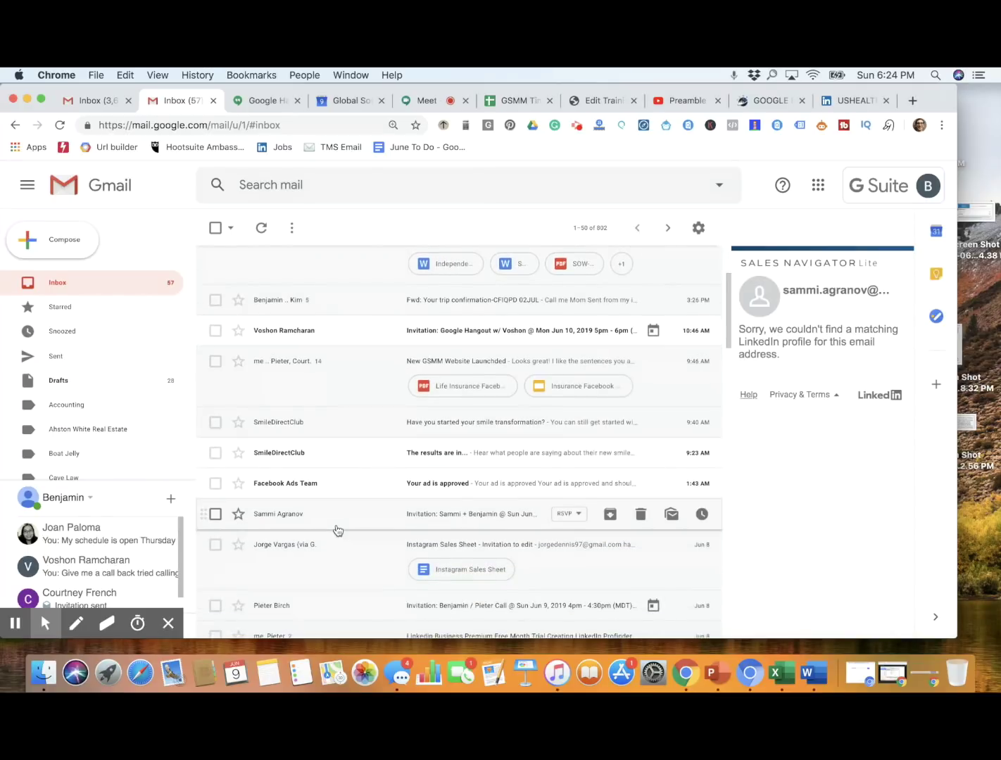
left_click(342, 521)
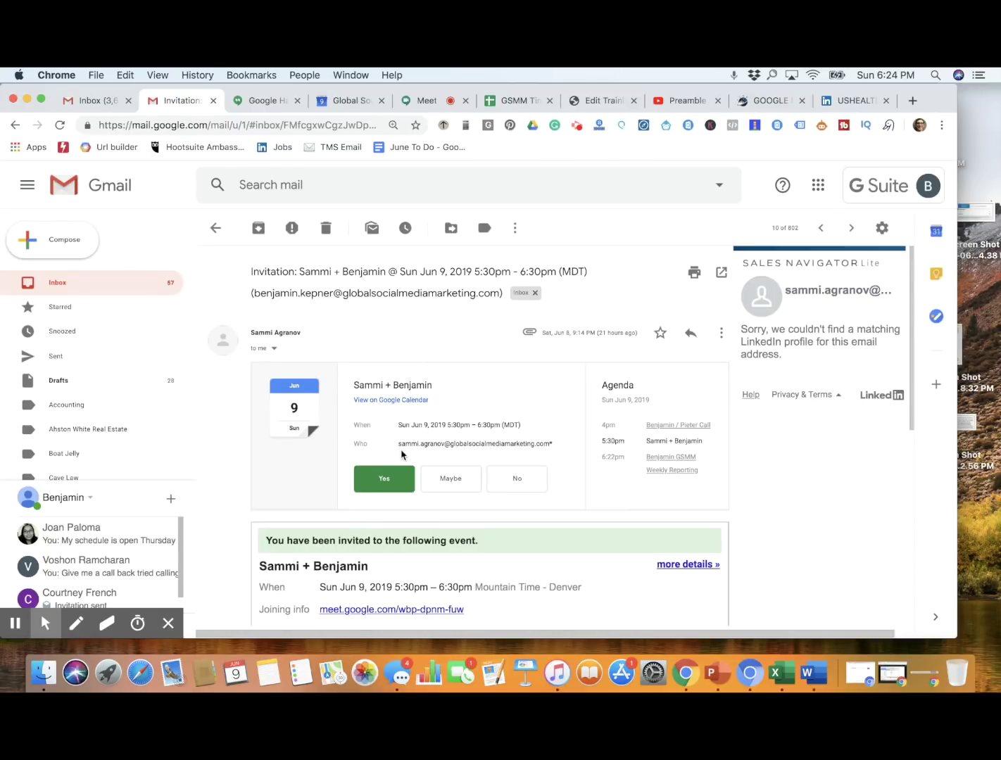
scroll(402, 454, "down", 3)
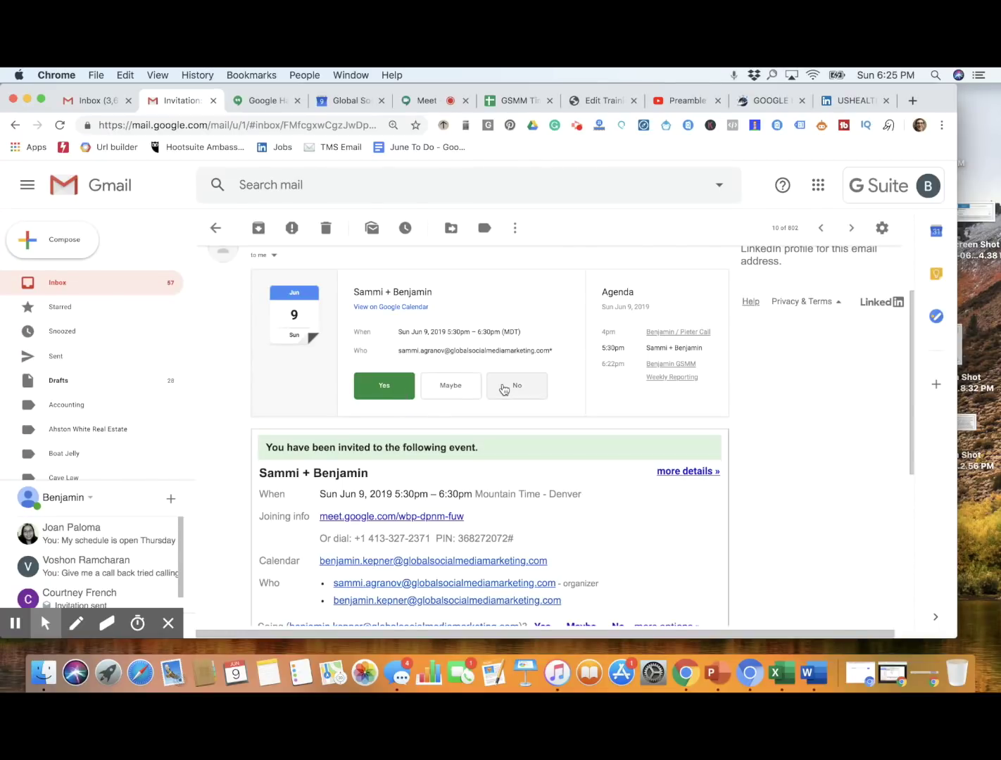
scroll(504, 389, "down", 4)
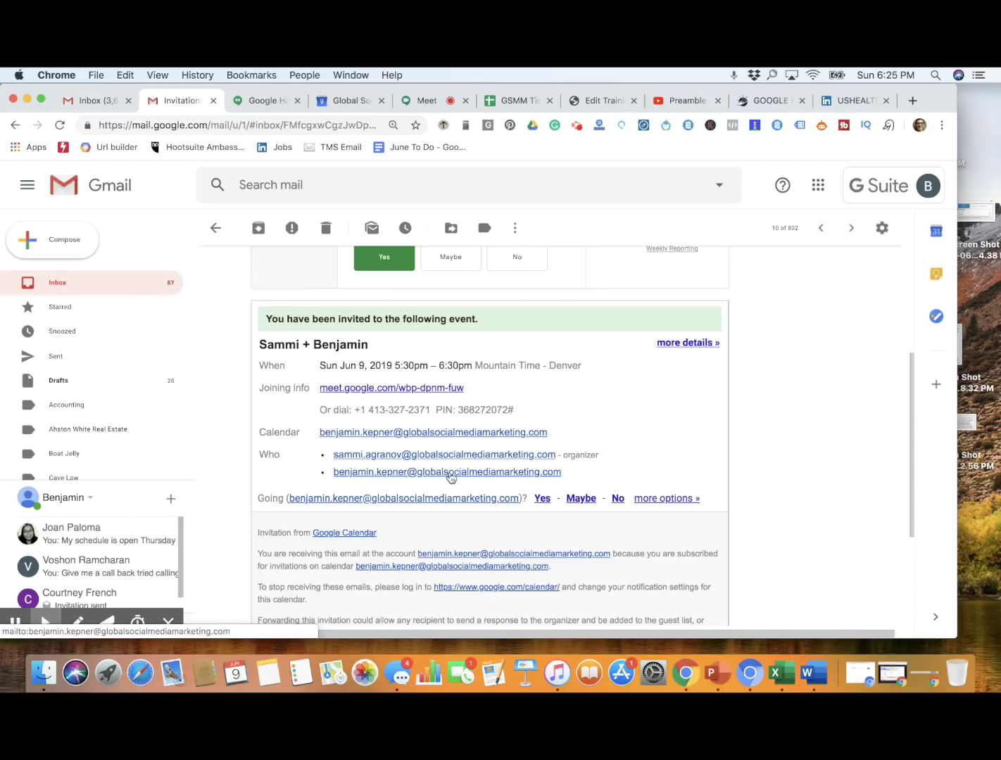
scroll(451, 478, "up", 5)
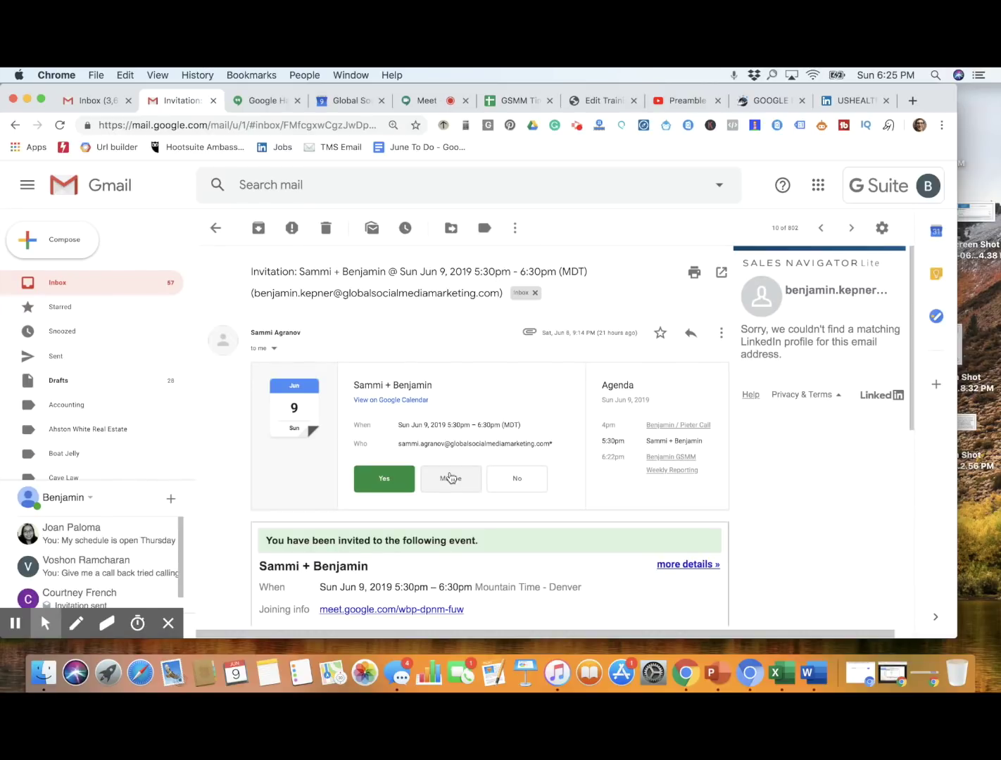
scroll(450, 477, "down", 5)
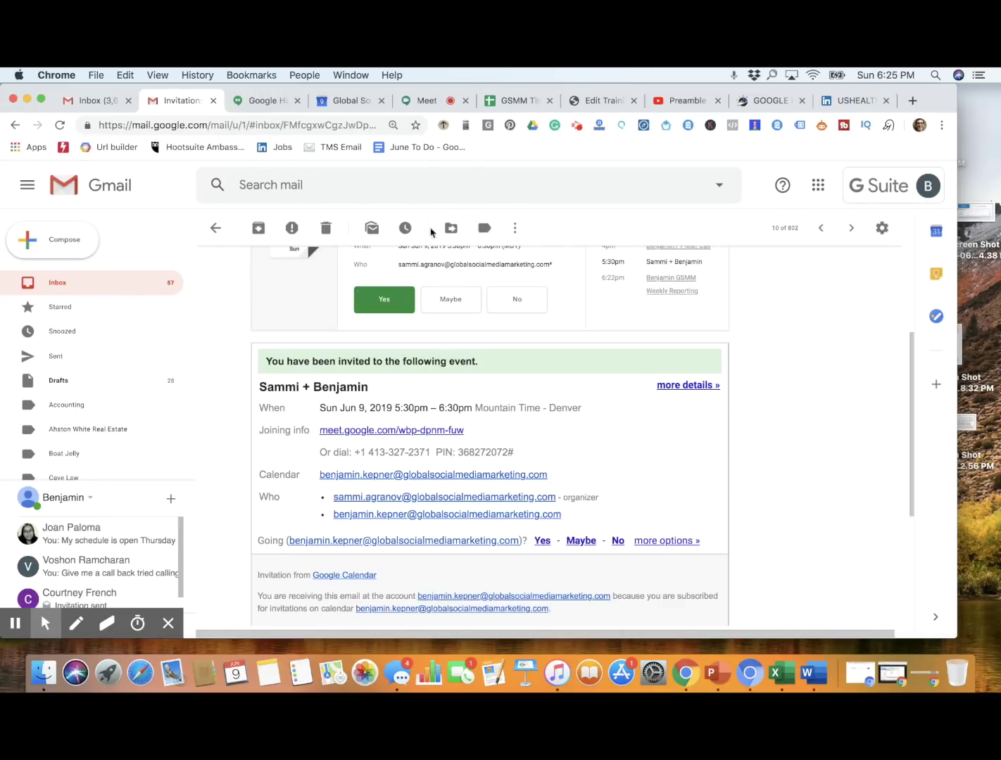
Switch to the running Meet video call and leave the meeting.
left_click(418, 102)
mouse_move(654, 380)
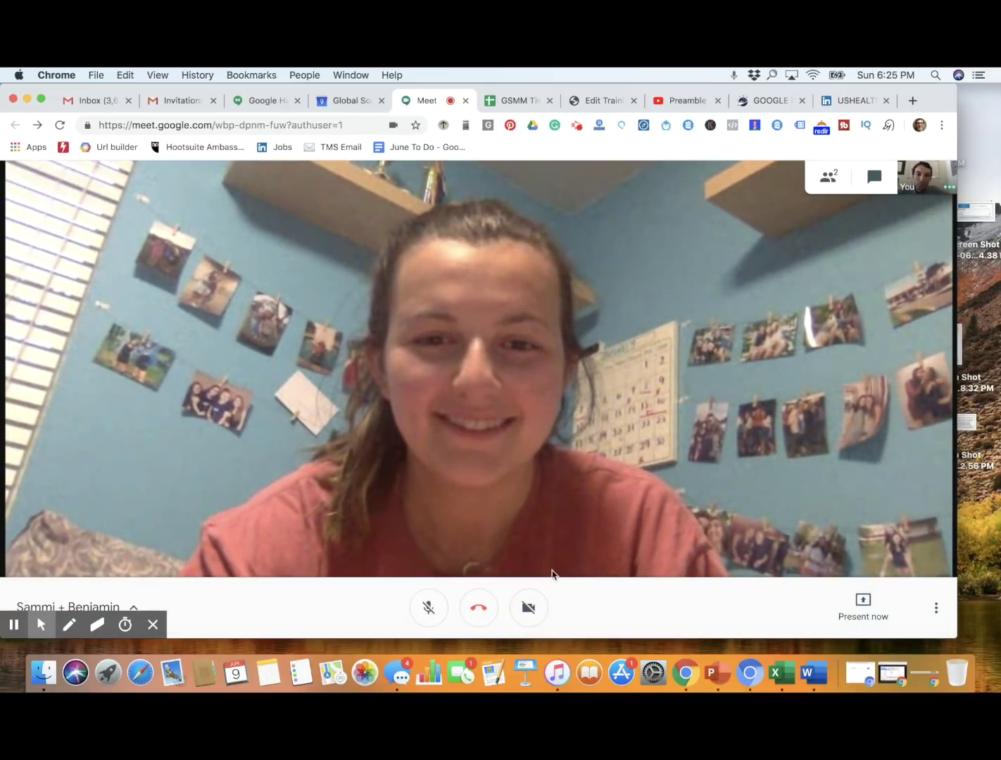
left_click(470, 605)
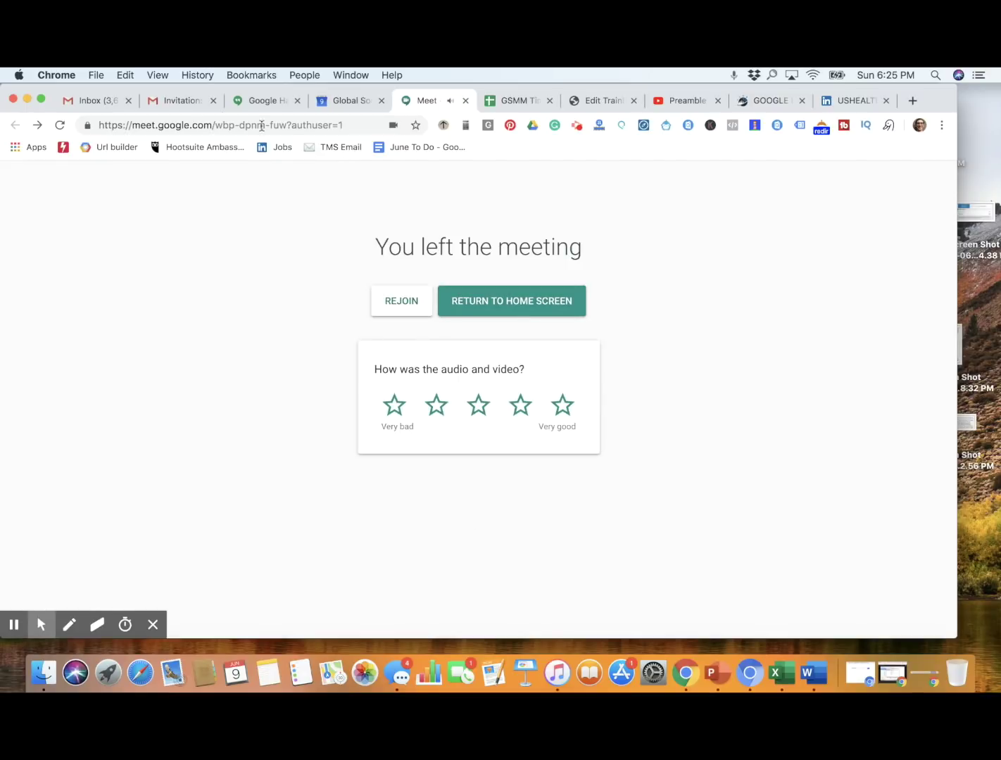
Return to Gmail, open Google Calendar from the Google apps, and join the Meet call of the 6:22pm GSMM Weekly Reporting event.
left_click(176, 107)
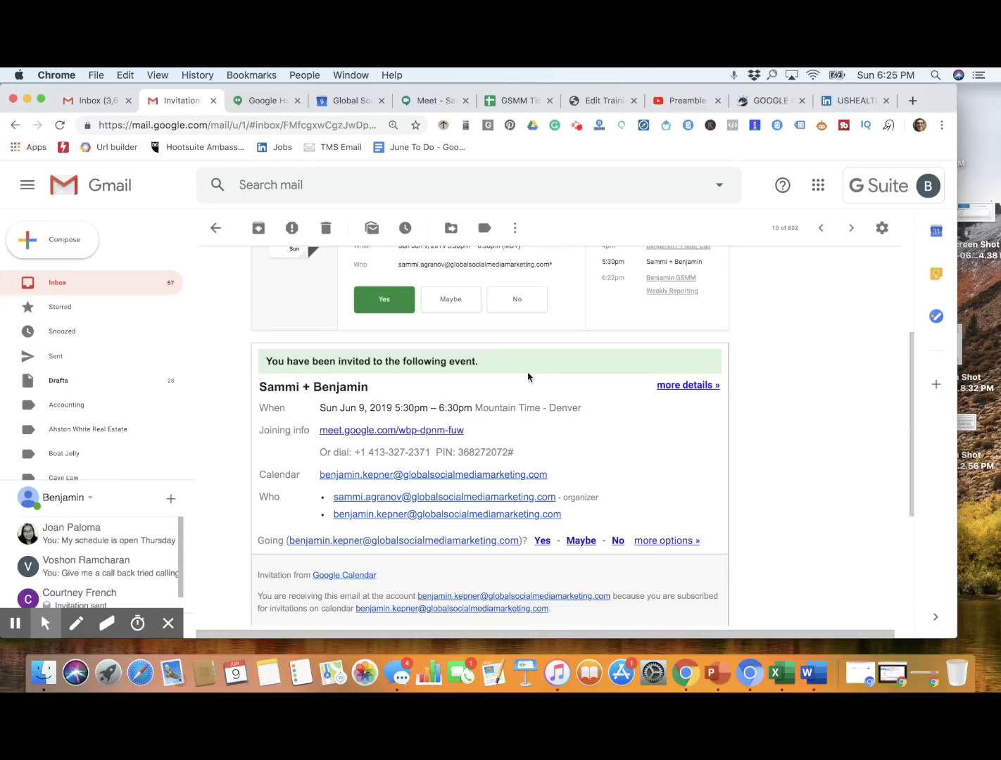
left_click(818, 184)
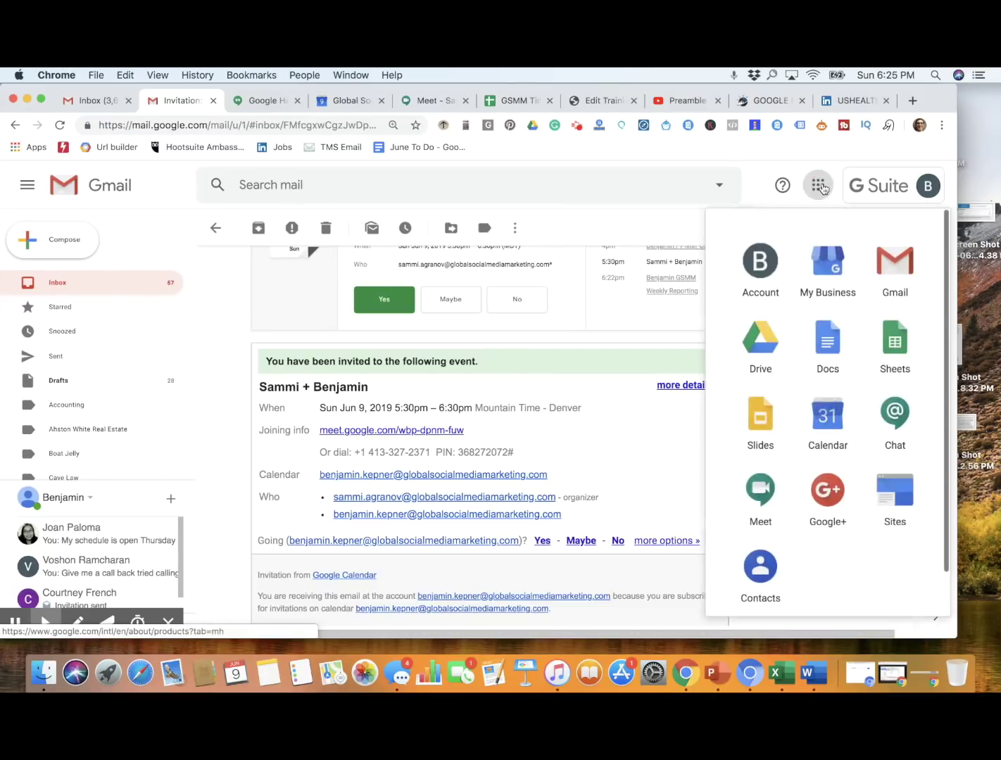
left_click(842, 425)
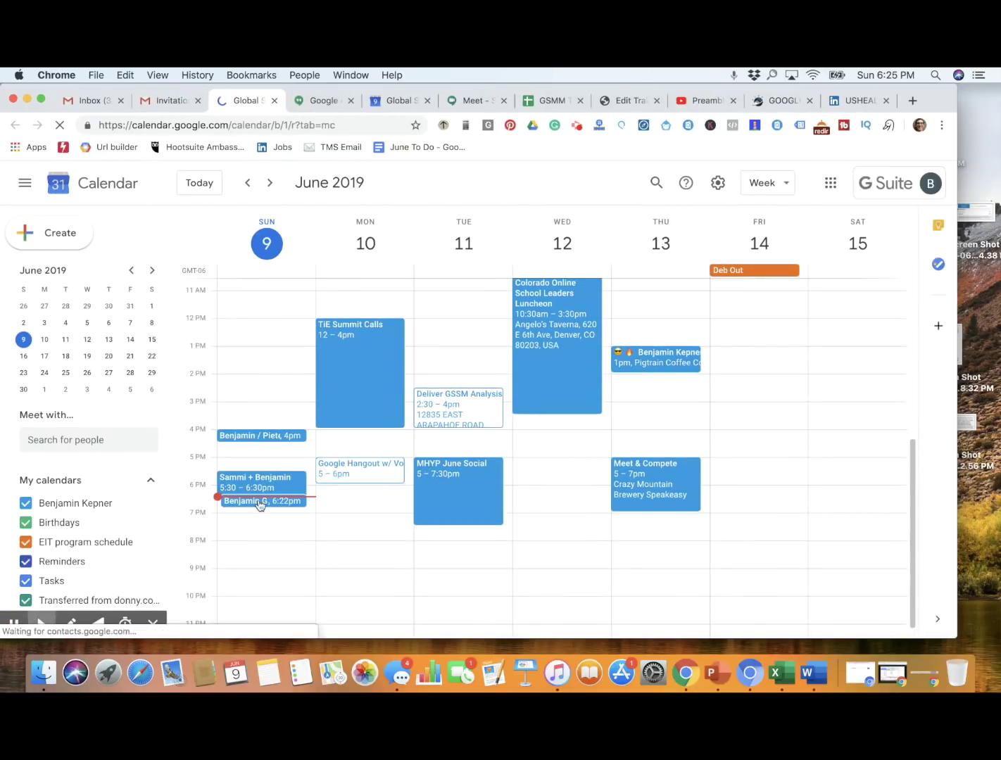
left_click(262, 500)
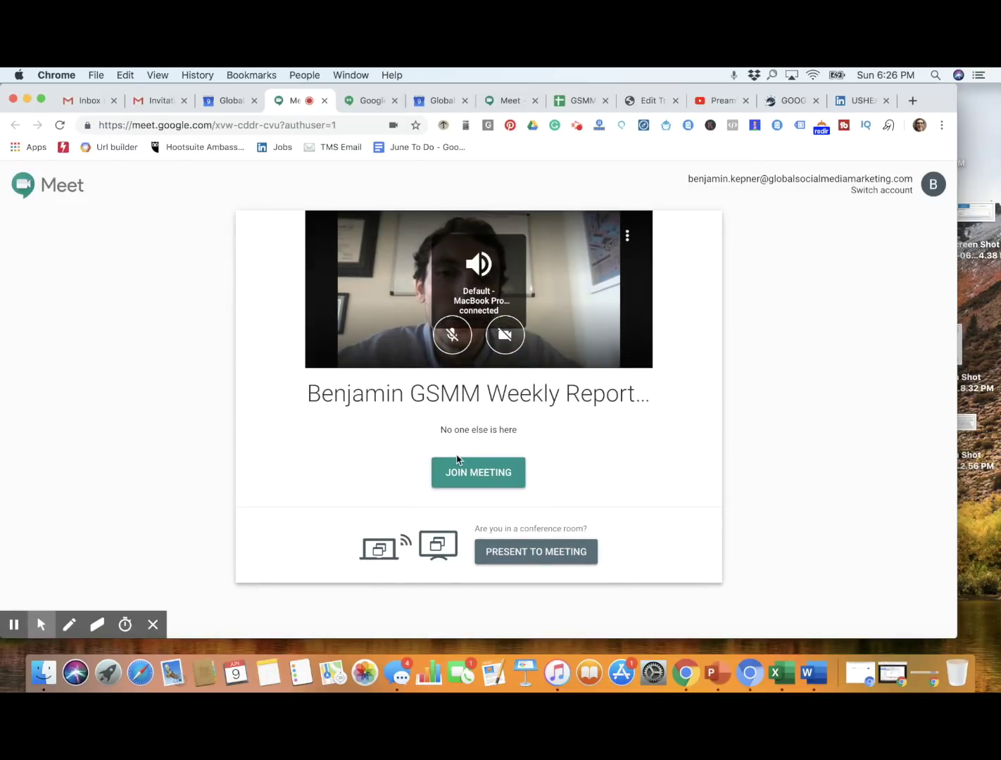
left_click(482, 487)
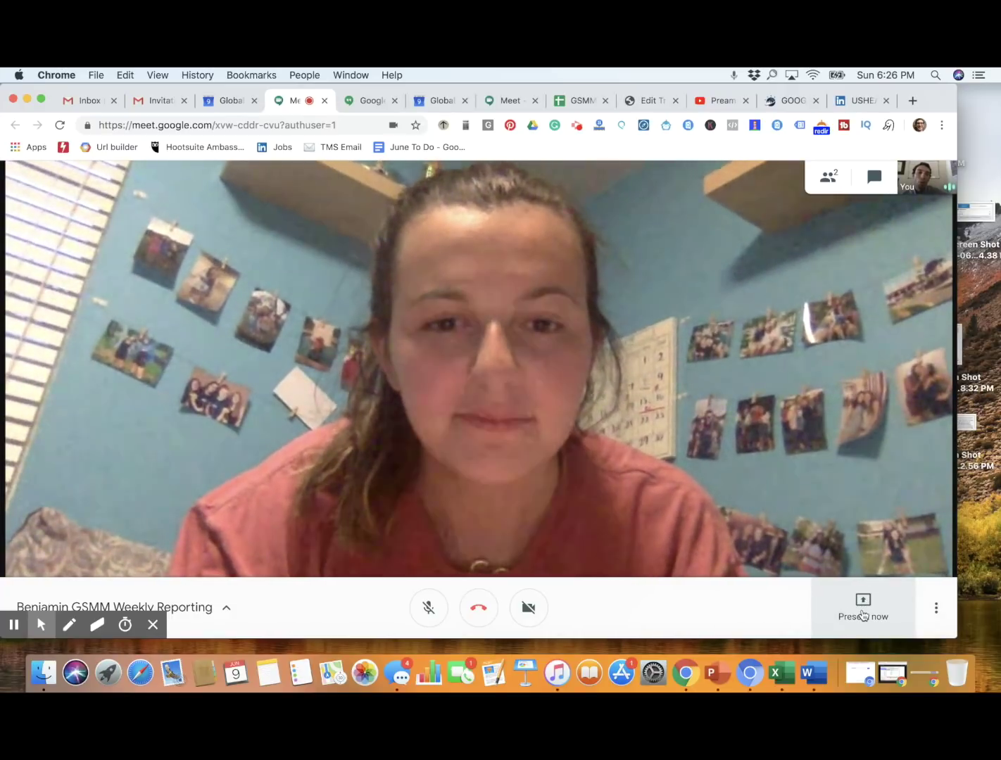
Present the entire screen to everyone in the Meet call and hide the screen-sharing notice.
left_click(862, 616)
left_click(859, 514)
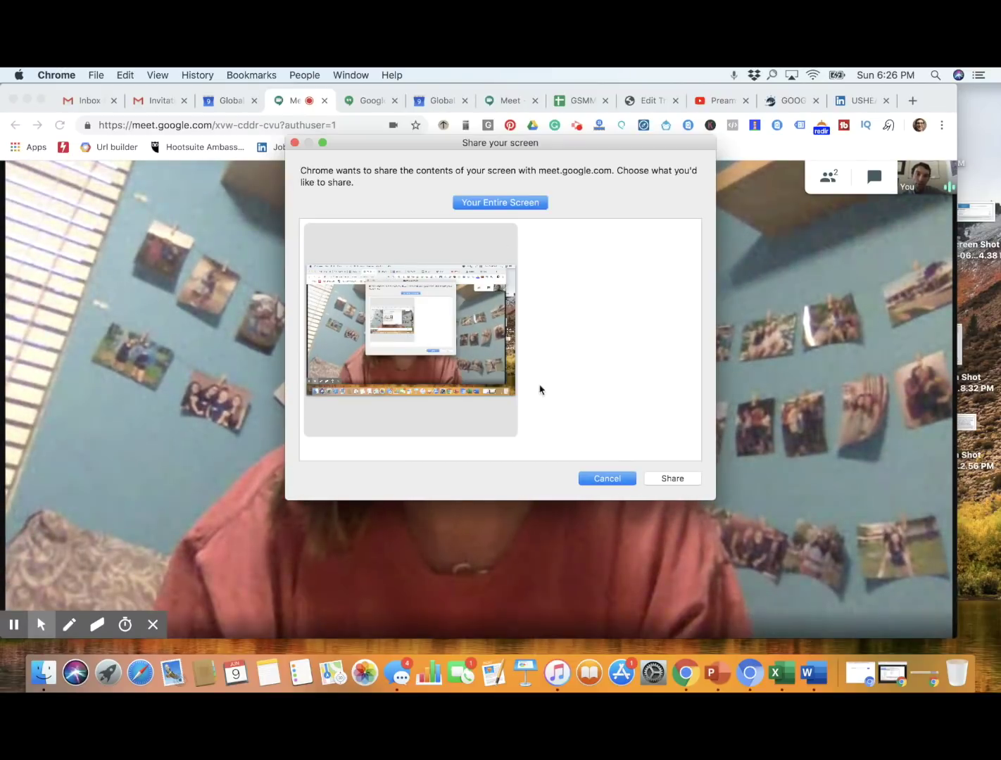
left_click(662, 478)
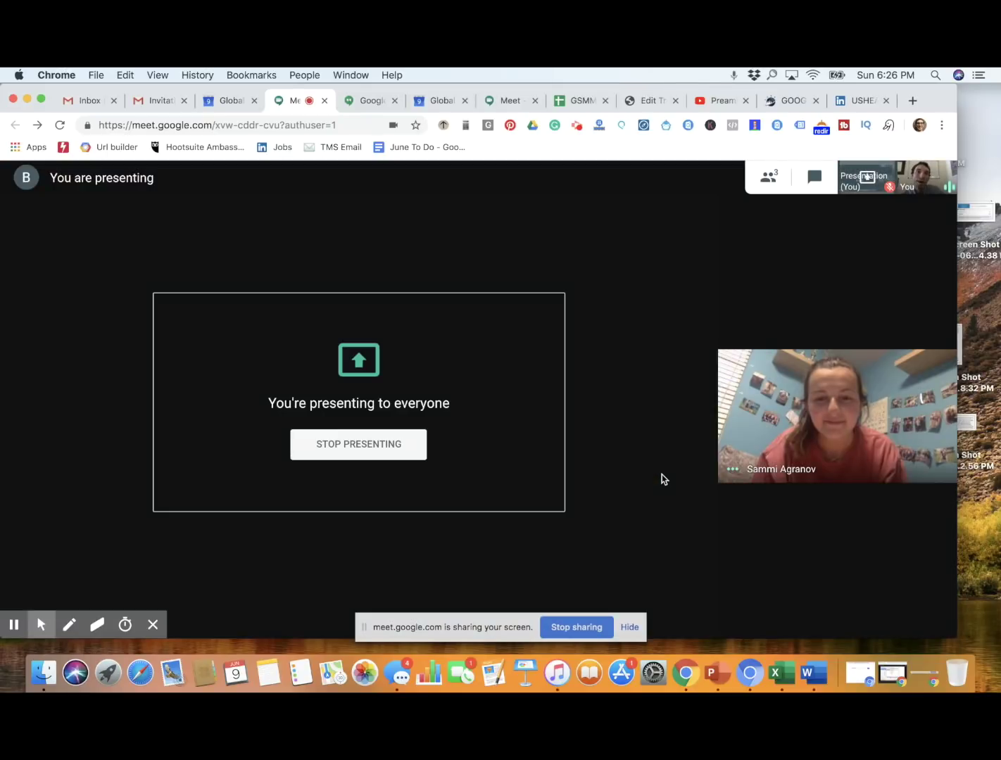
mouse_move(828, 473)
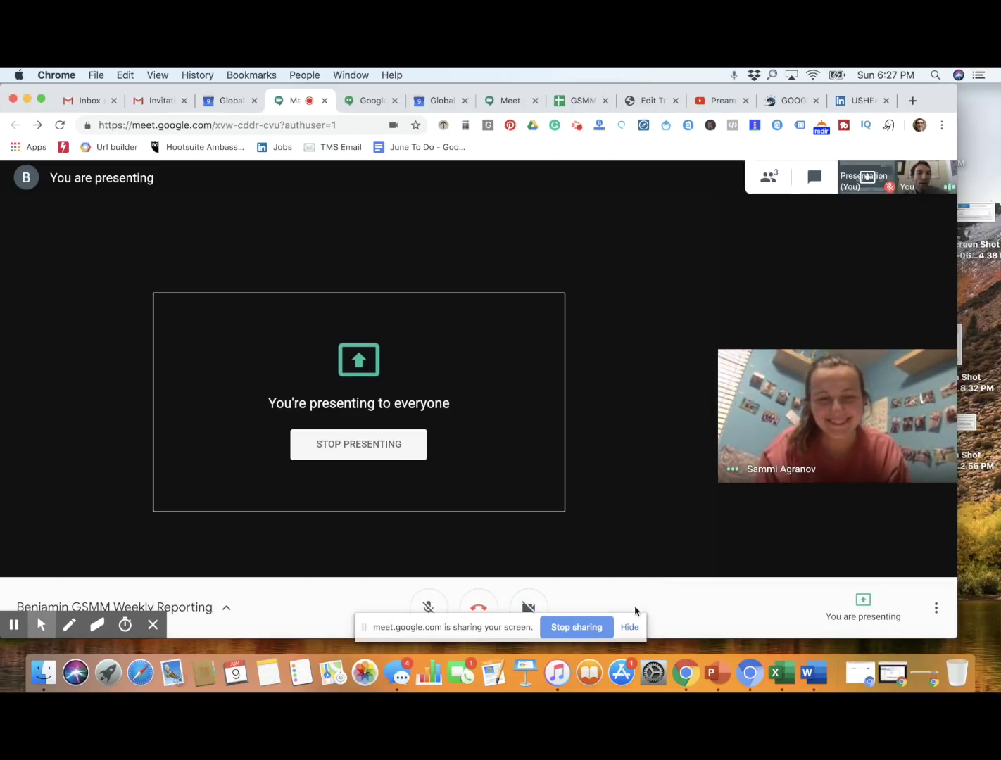
left_click(634, 620)
Examine the call's device settings and its send and receive resolution options, and close the settings without changing them.
mouse_move(659, 565)
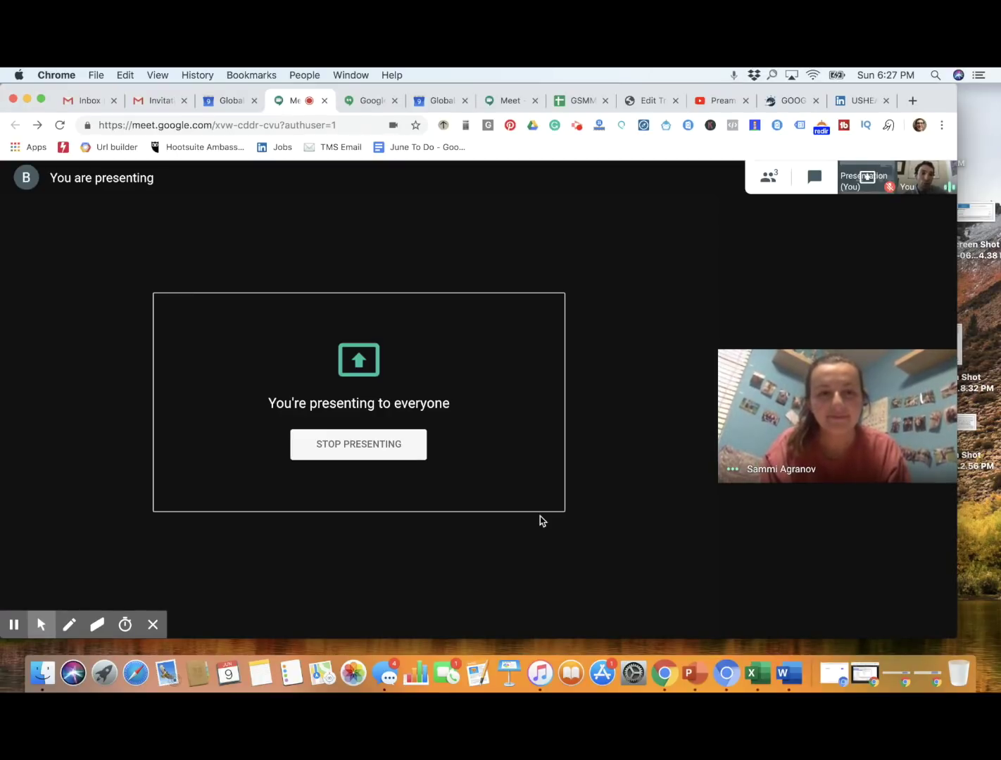
mouse_move(720, 577)
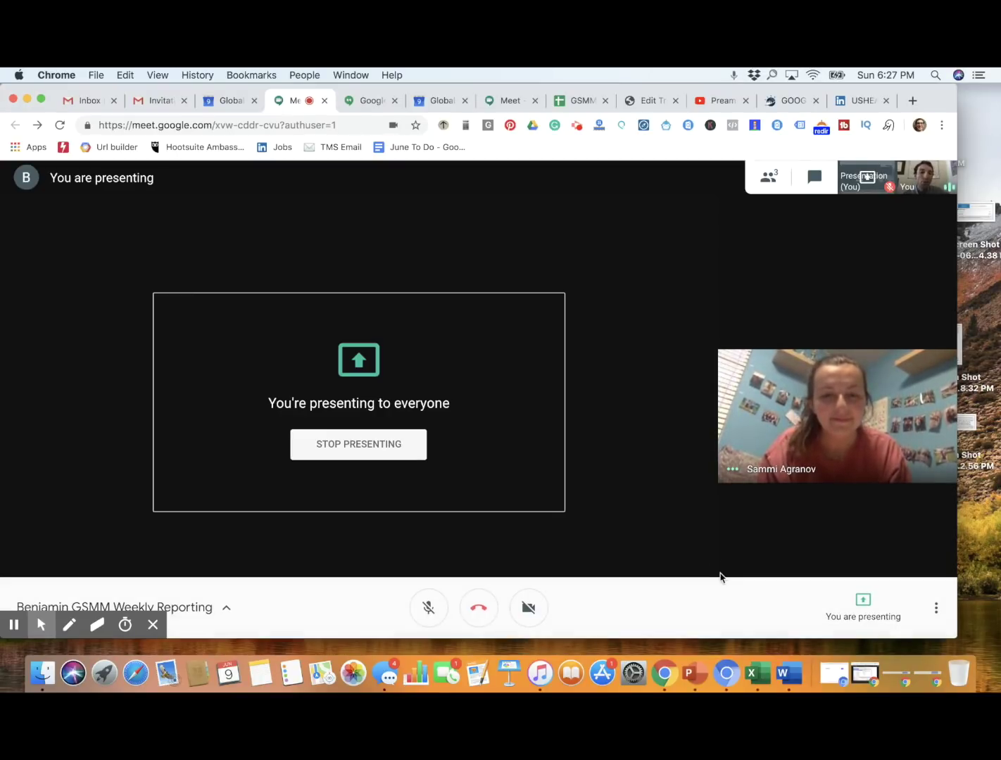
left_click(936, 607)
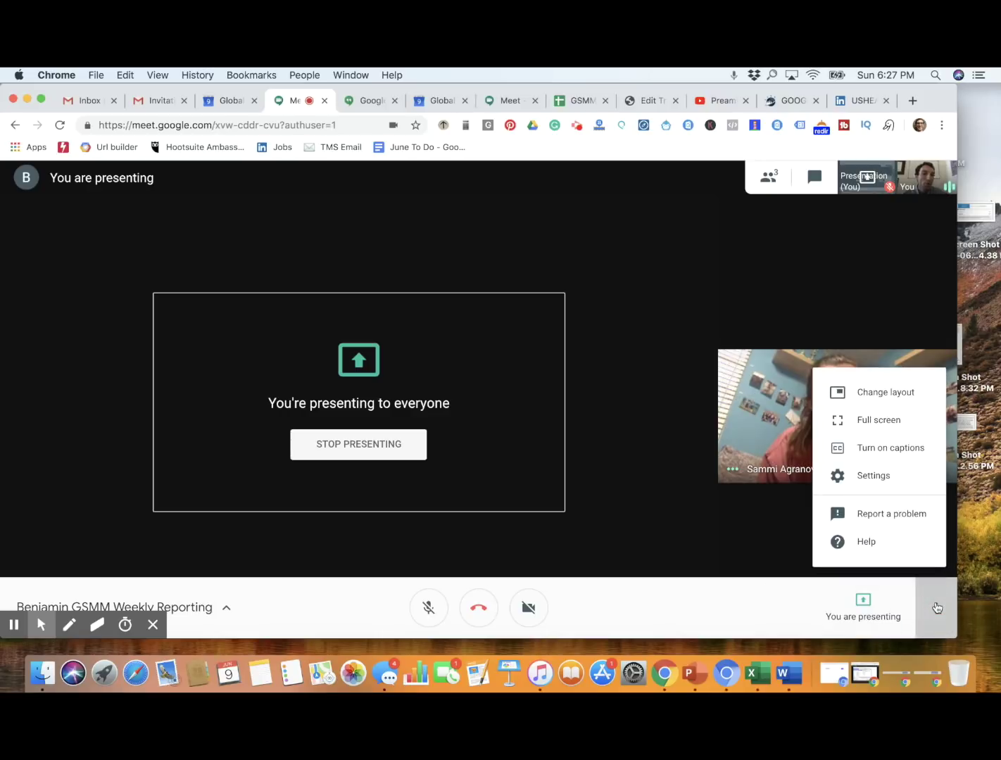
left_click(896, 478)
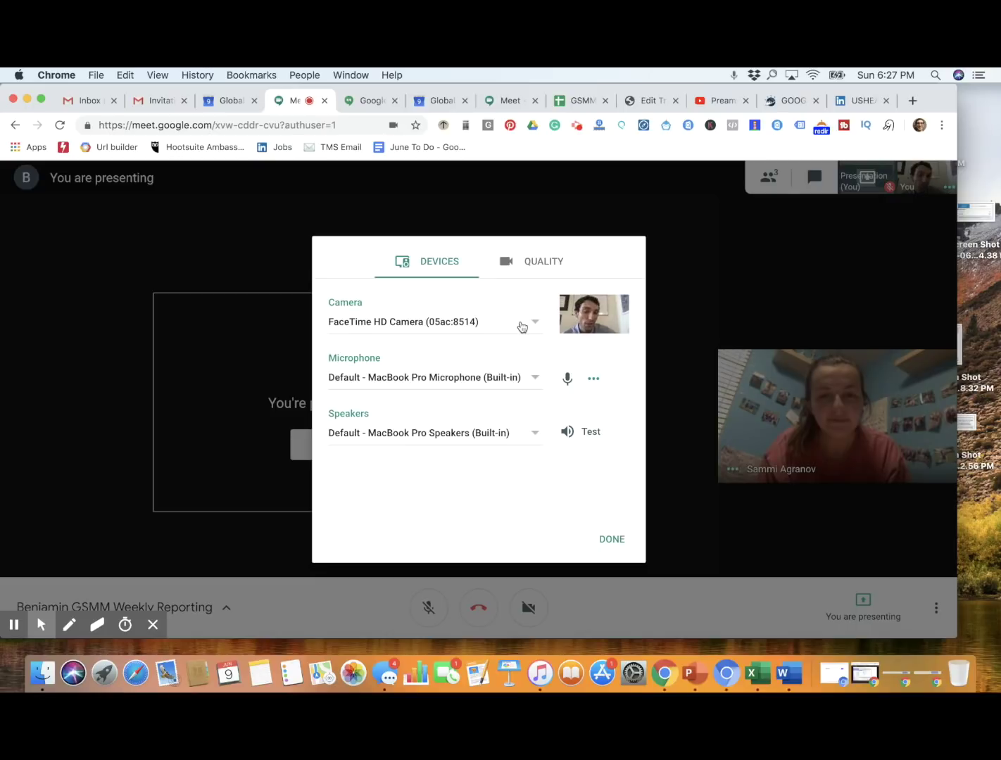
left_click(549, 277)
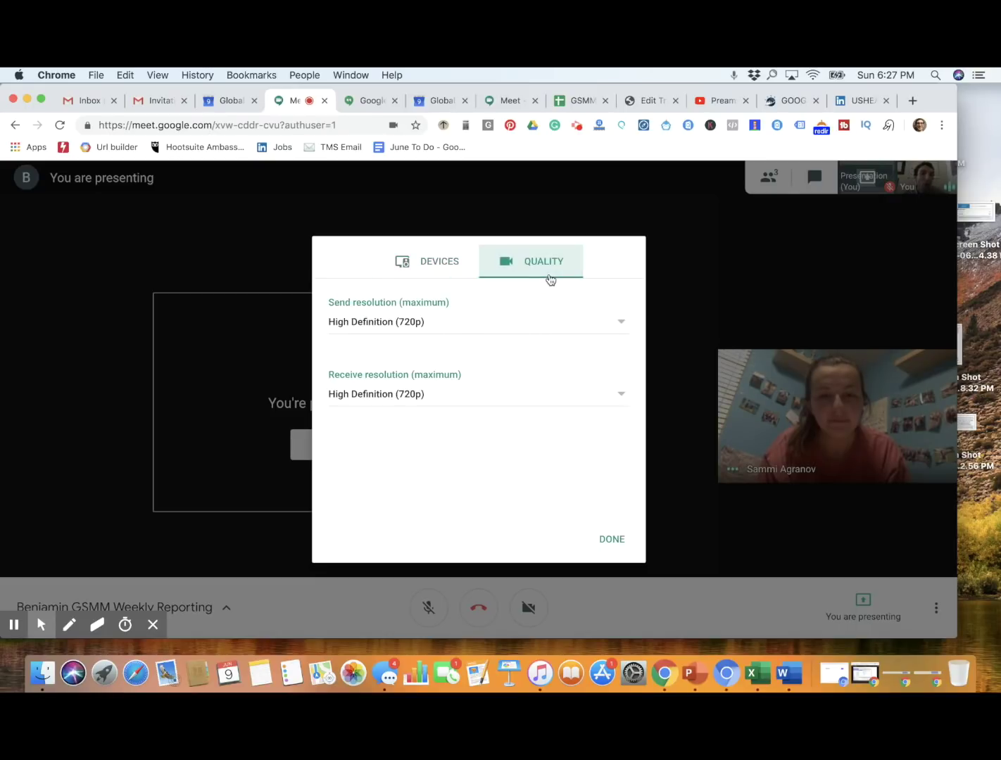
left_click(612, 323)
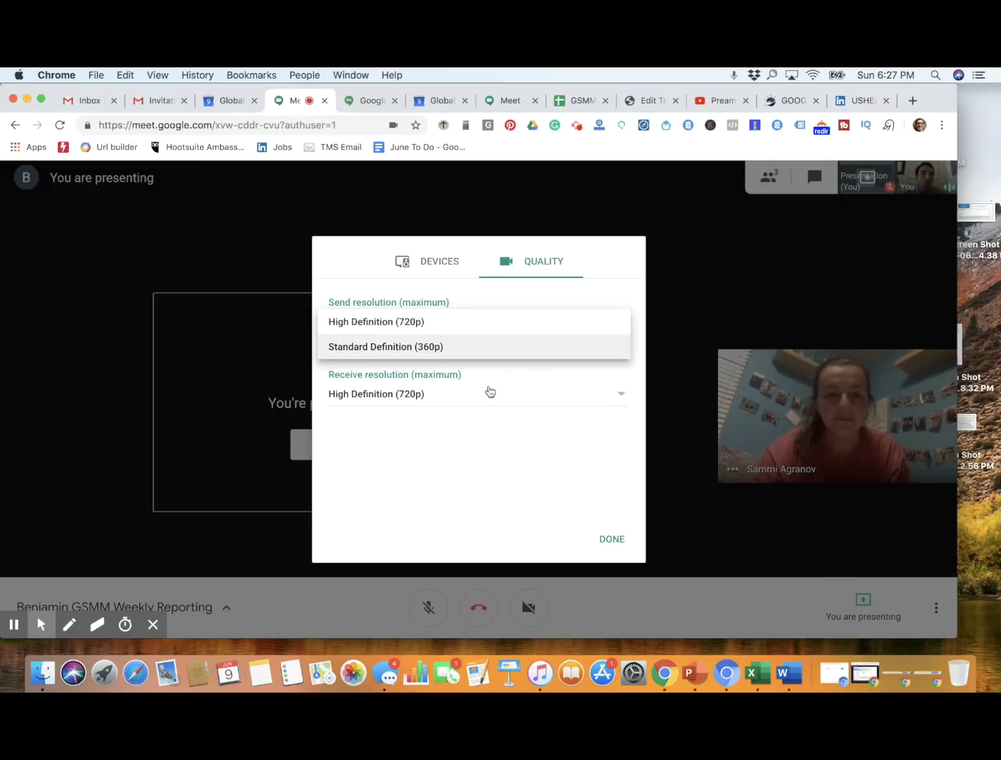
left_click(438, 518)
left_click(612, 541)
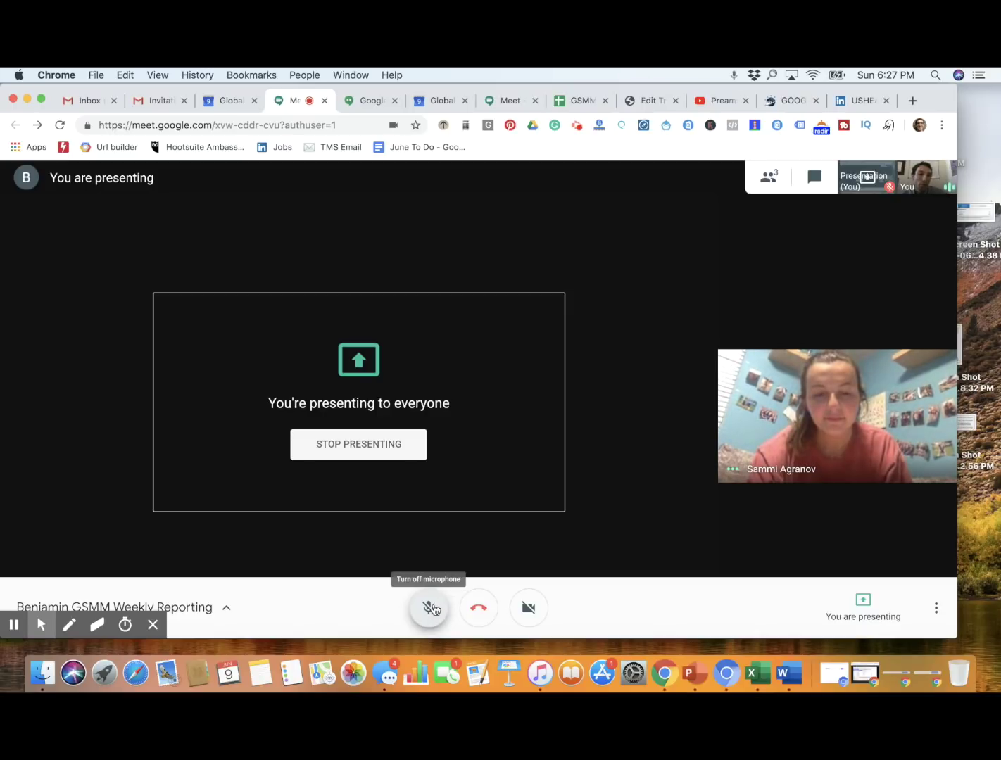
Turn the microphone off and back on in the call.
left_click(429, 608)
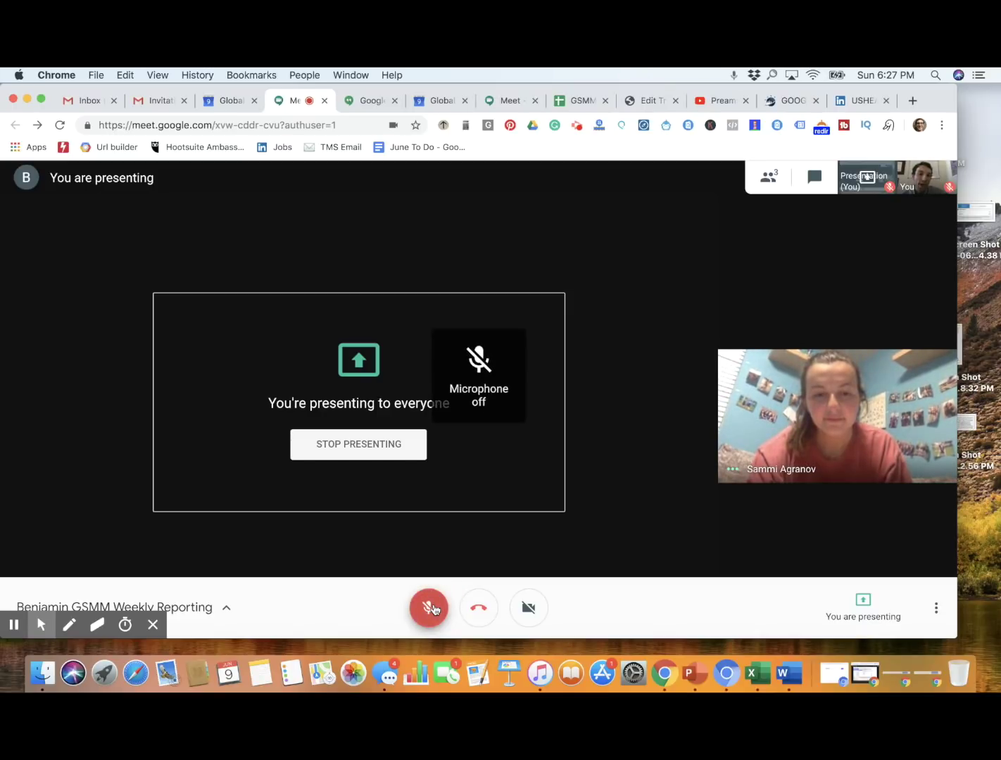
left_click(431, 608)
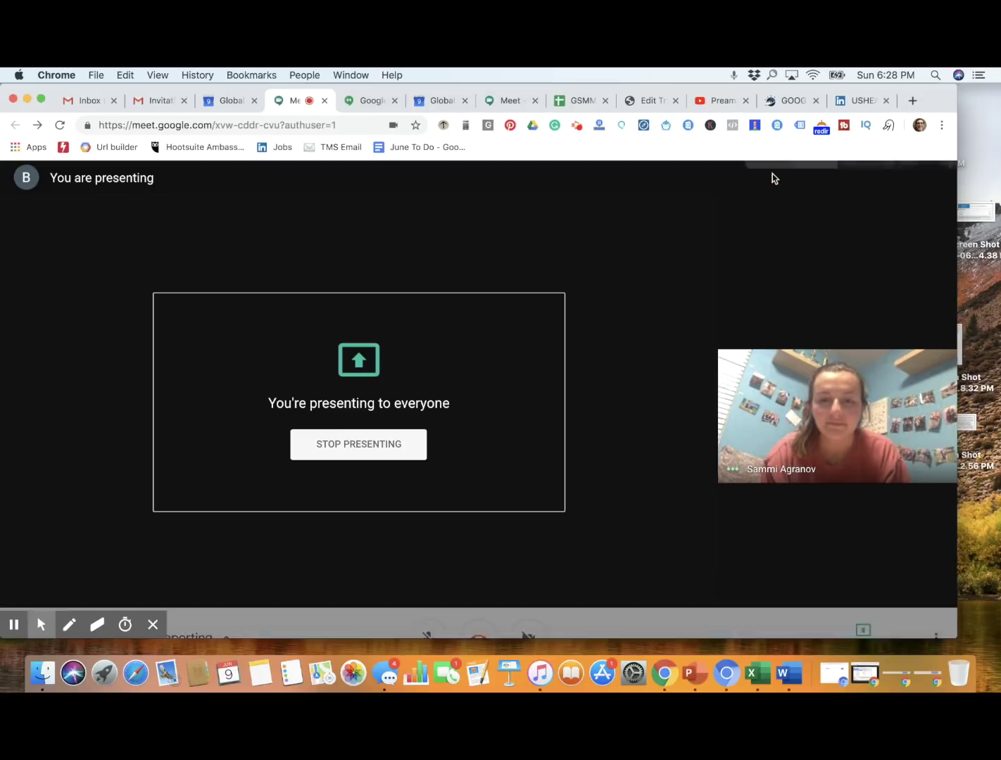
View the call's participant list and draft a chat message to everyone containing the colleague's first name.
left_click(770, 177)
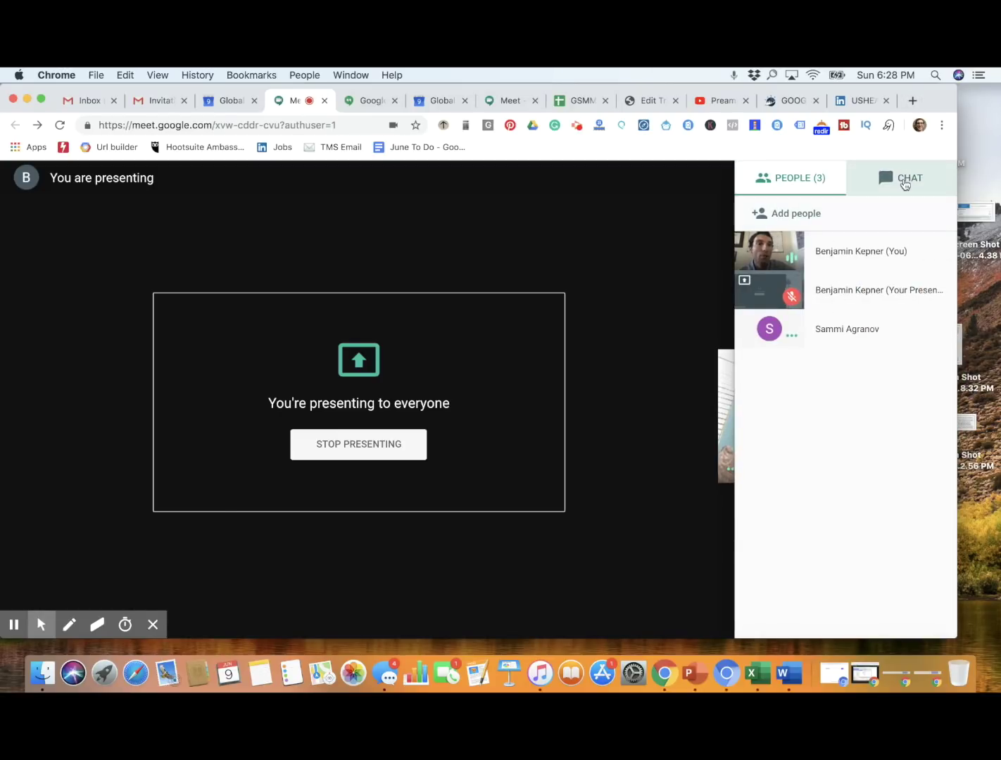
left_click(903, 180)
left_click(765, 609)
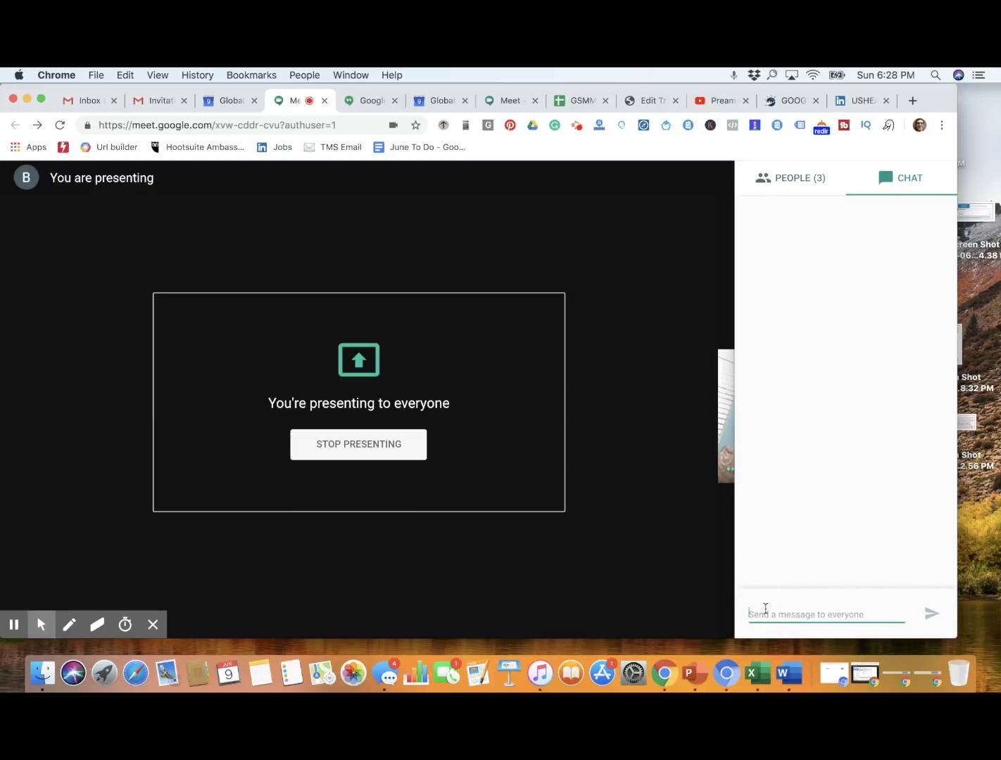
type("sammi")
Return to the participant list and examine the pin, mute and remove controls for the colleague.
left_click(818, 178)
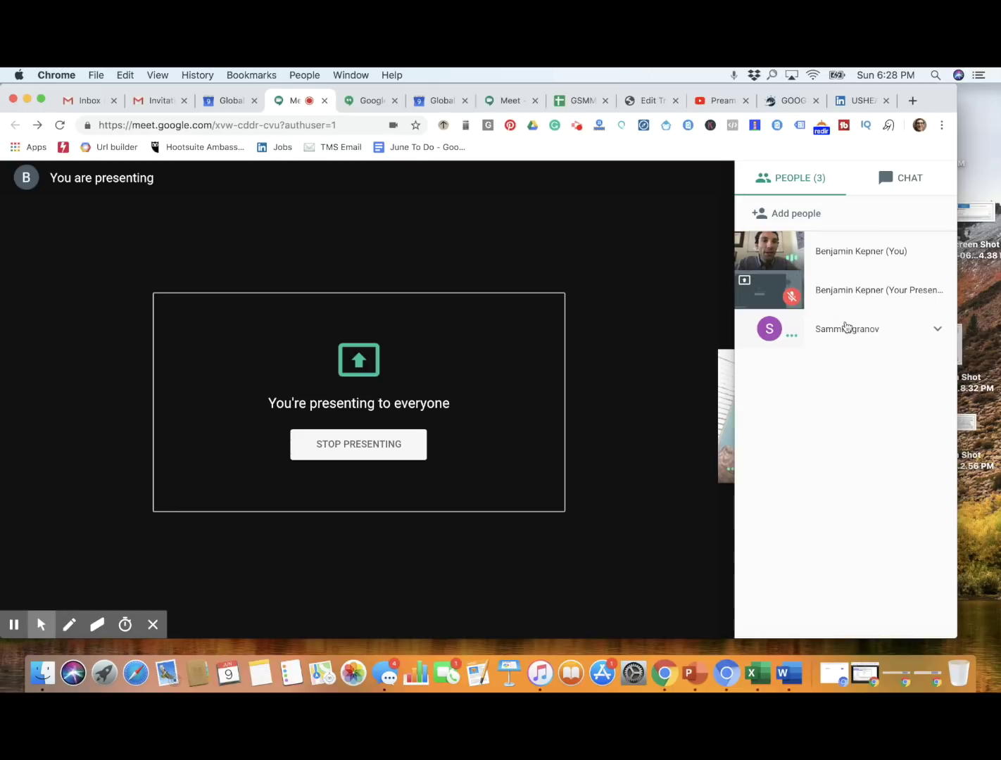
left_click(847, 327)
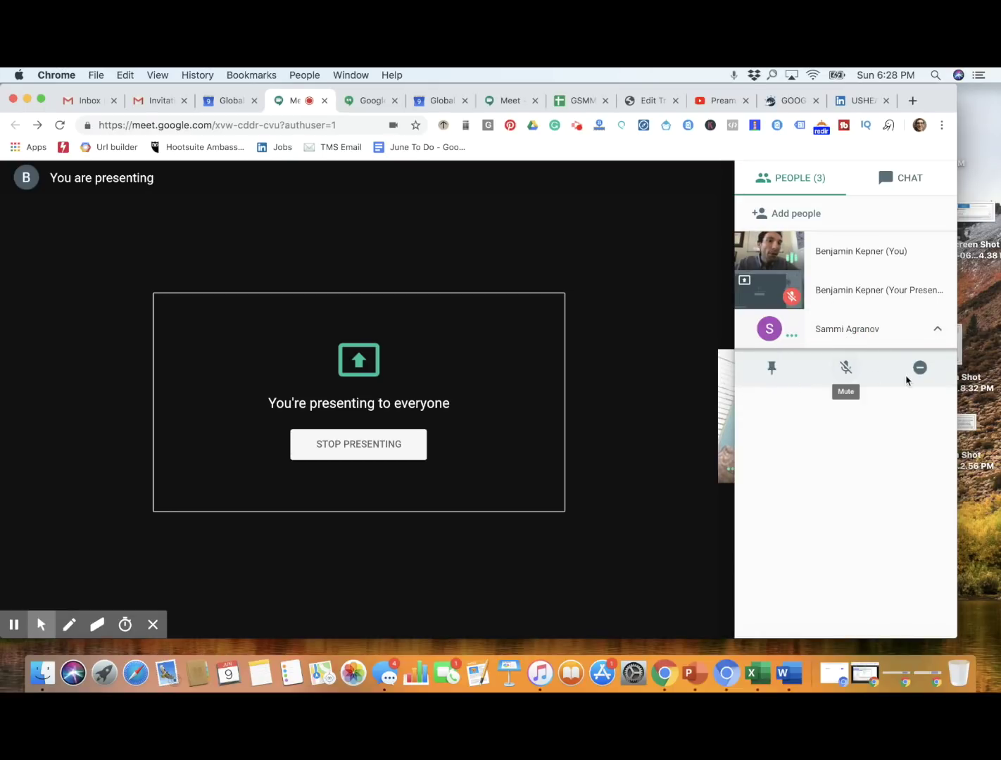
Send the drafted chat message and a second one greeting the colleague by first name with "are you there?", and close the chat.
left_click(905, 191)
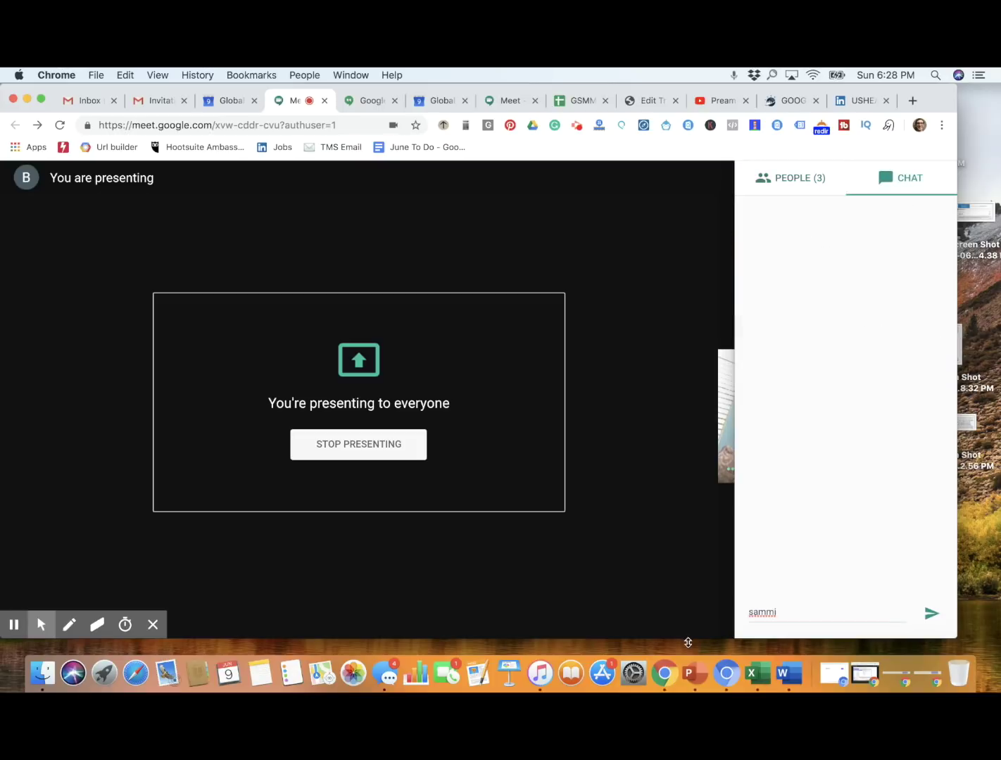
left_click(786, 609)
left_click(931, 615)
type("he")
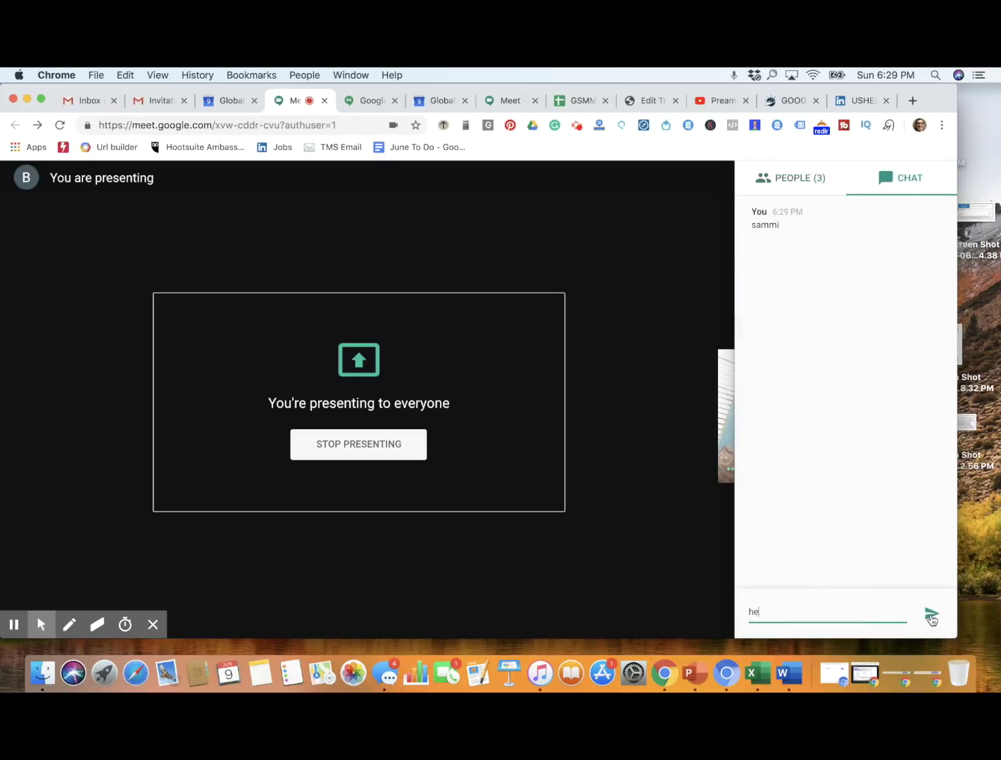
type("y sammi are you there?")
left_click(931, 616)
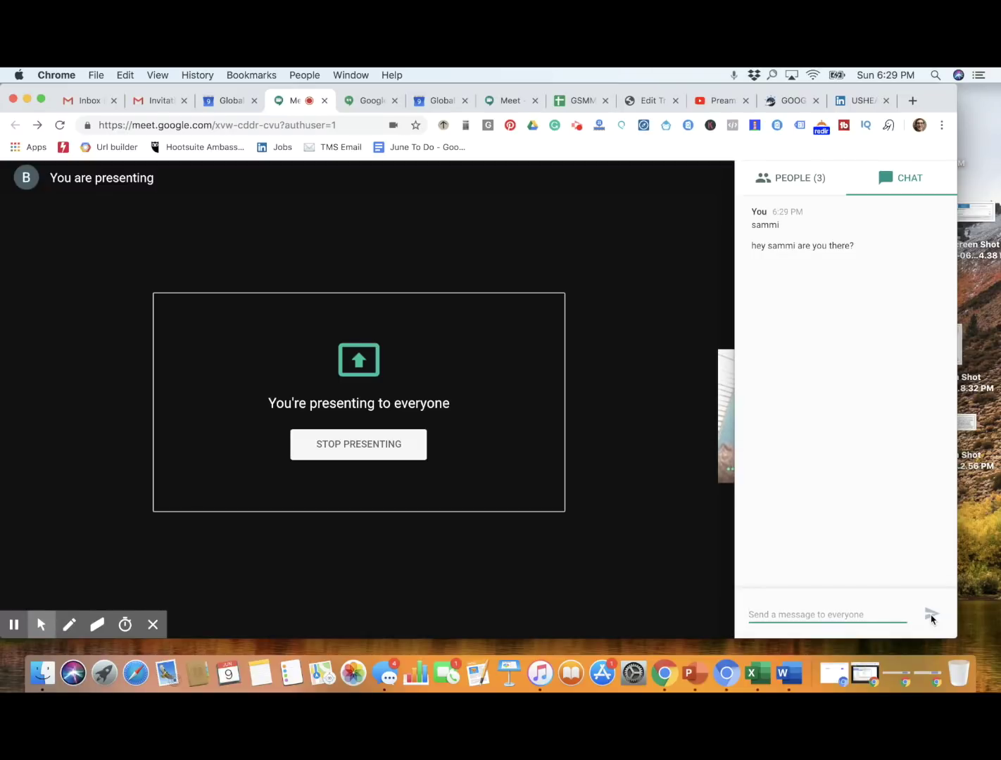
mouse_move(128, 627)
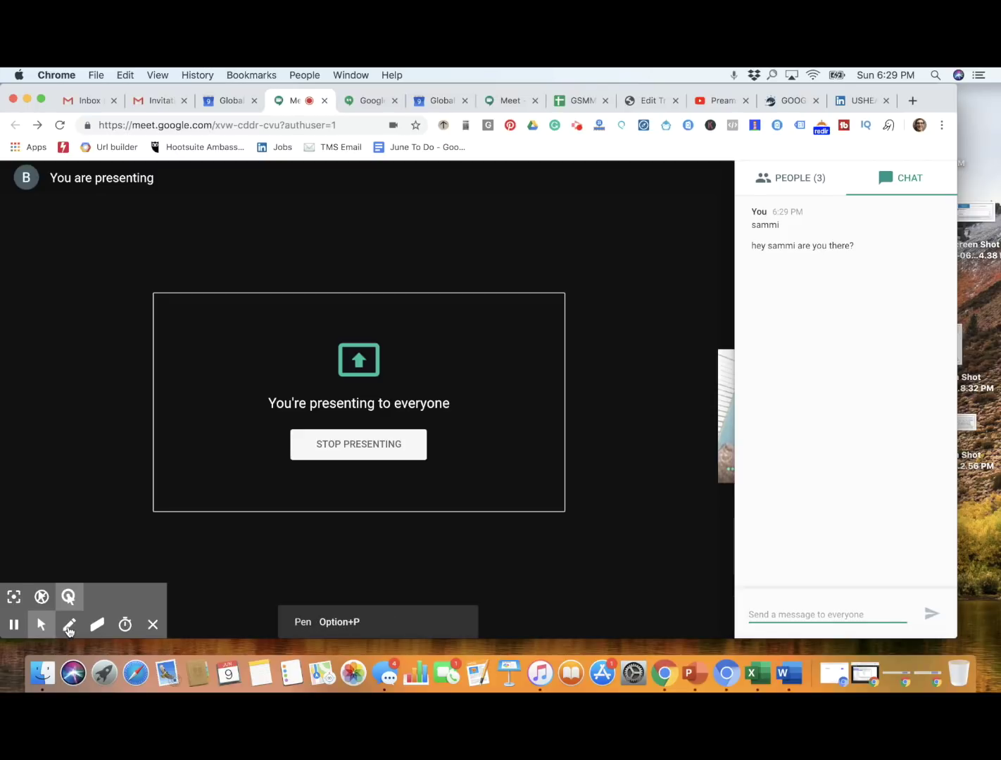
left_click(674, 582)
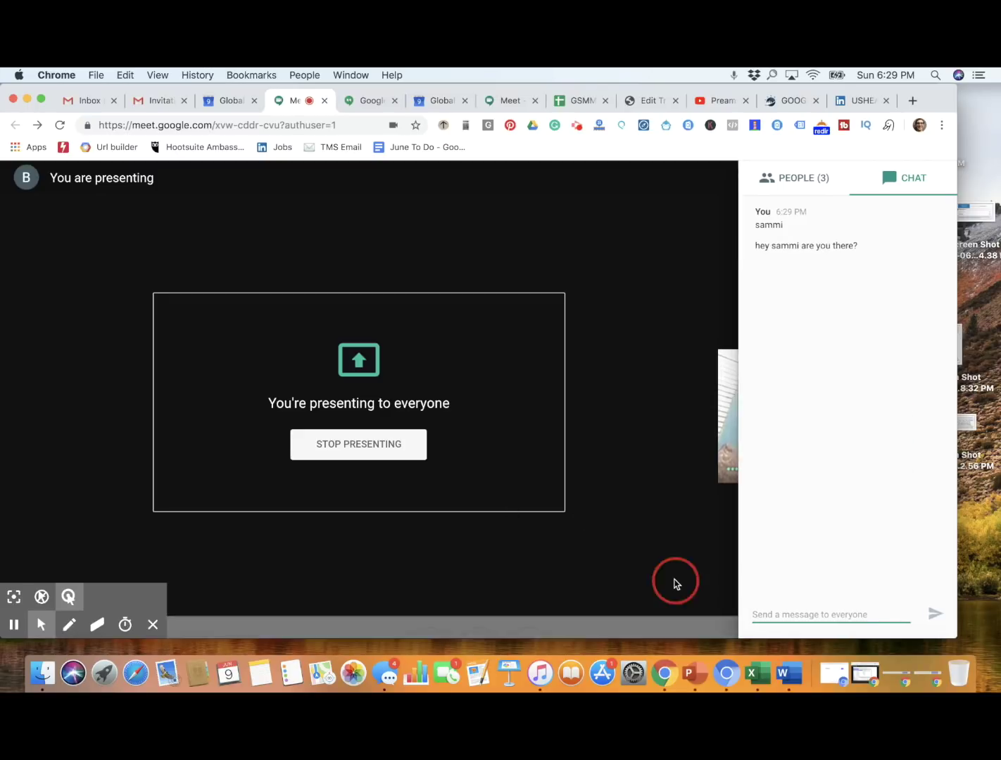